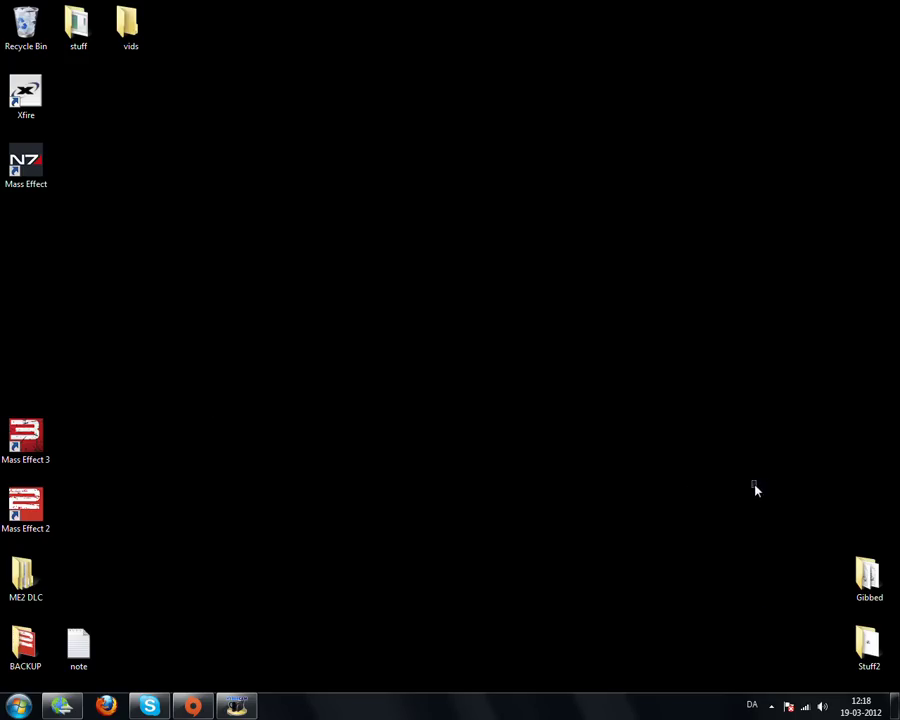
{"action": "left_click_drag", "start_coordinate": [755, 486], "coordinate": [892, 675]}
{"action": "left_click", "coordinate": [767, 541]}
Switch to Firefox and open the svn.gib.me/builds/masseffect3 index page of Gibbed's Mass Effect 3 tools
{"action": "left_click", "coordinate": [106, 705]}
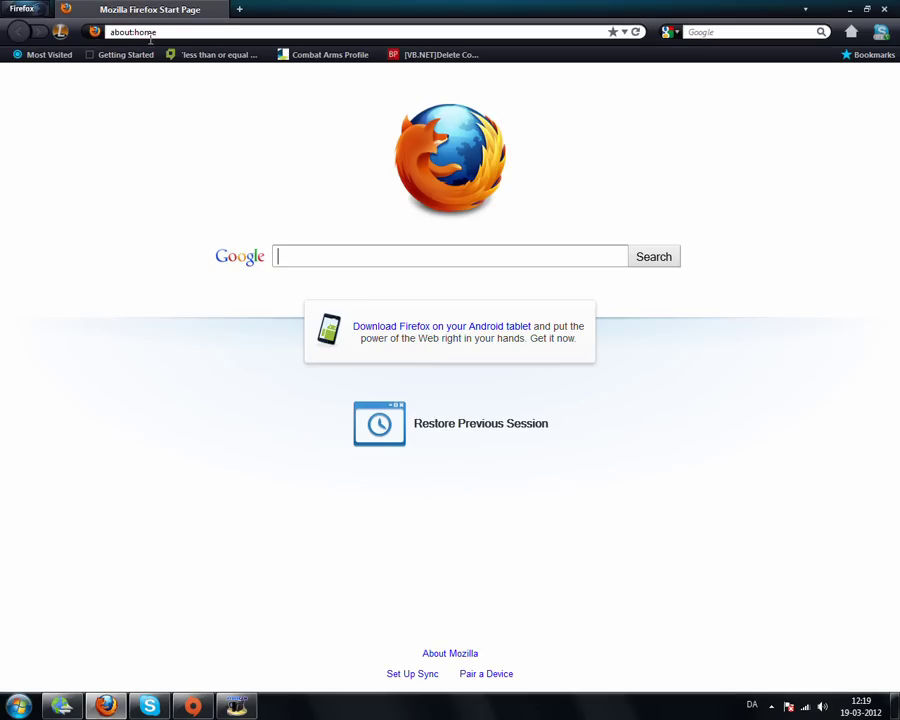
{"action": "left_click", "coordinate": [150, 33]}
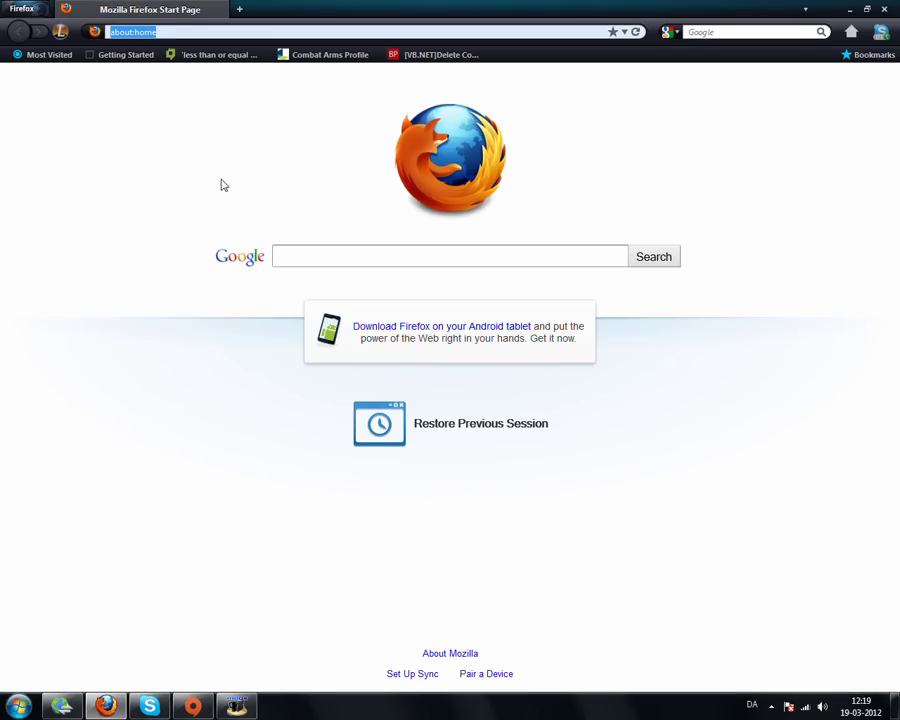
{"action": "type", "text": "gib"}
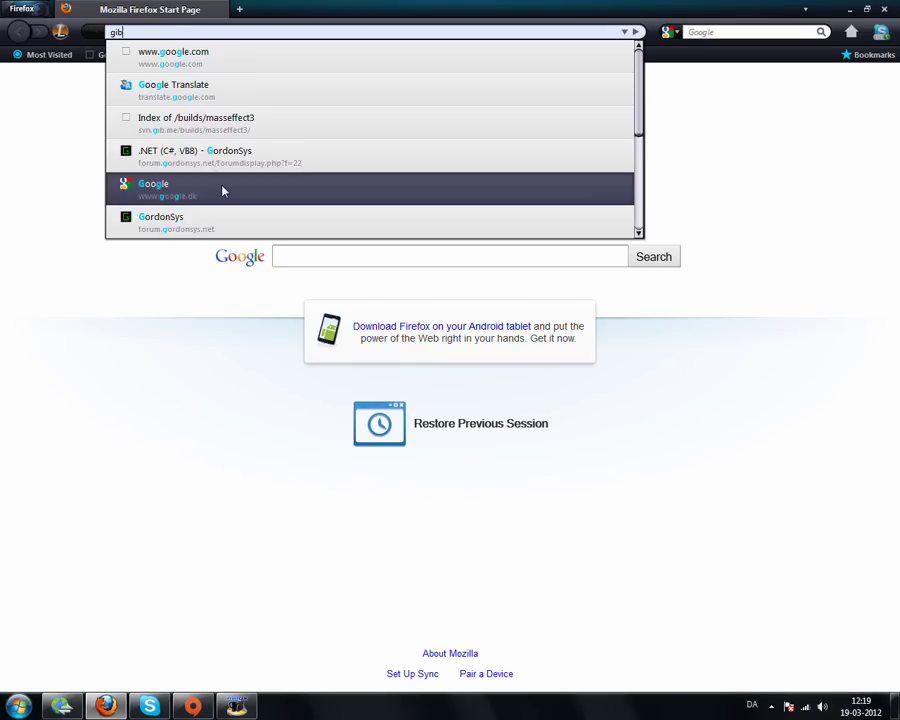
{"action": "type", "text": ".me"}
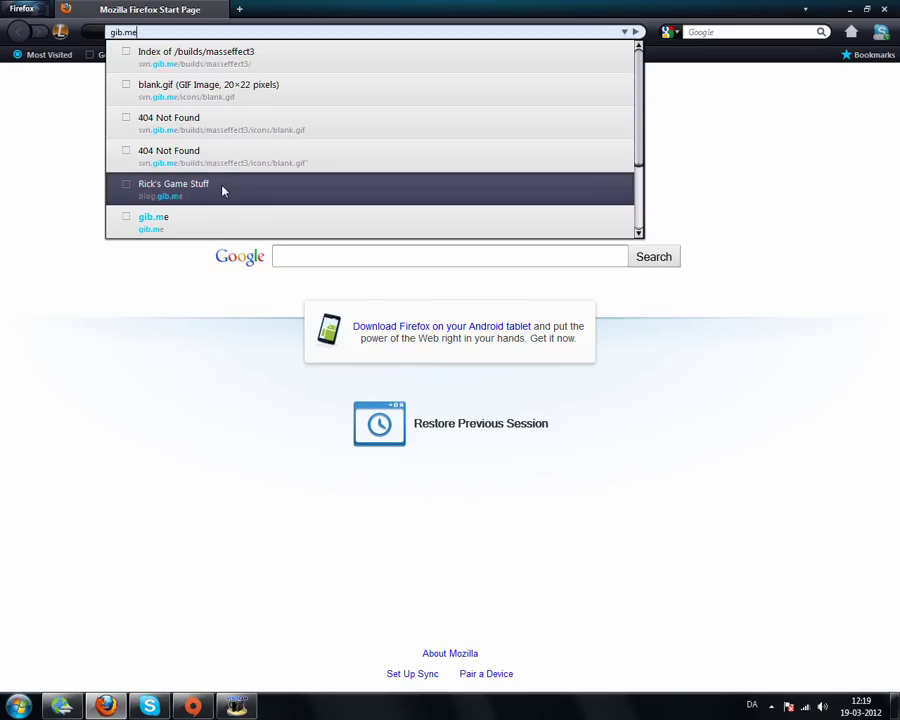
{"action": "left_click", "coordinate": [197, 50]}
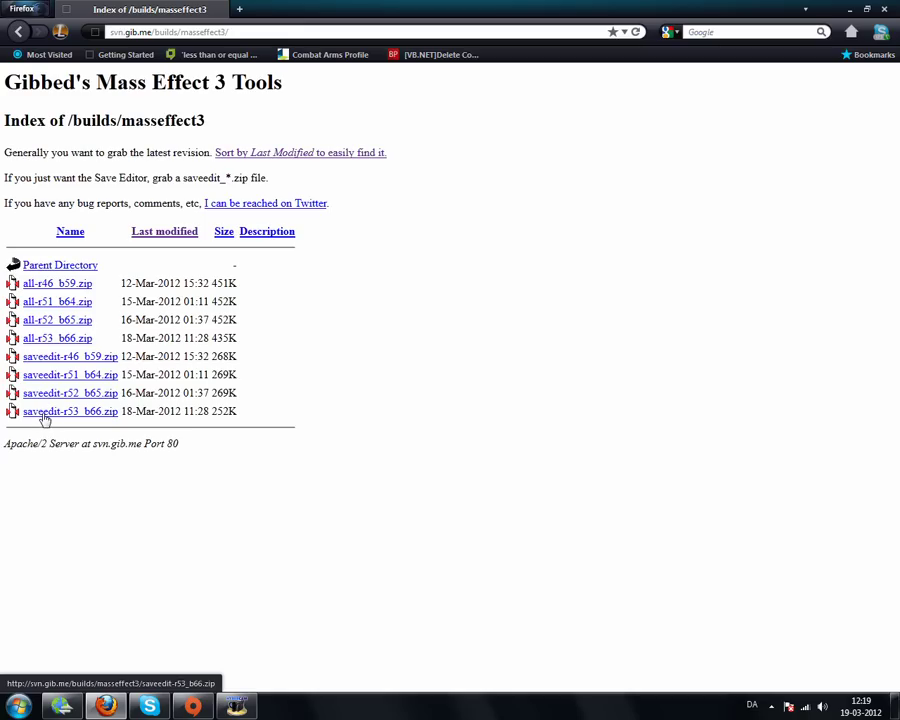
Download the latest save editor build, saveedit-r53_b66.zip, and minimise the browser
{"action": "left_click_drag", "start_coordinate": [122, 412], "coordinate": [240, 420]}
{"action": "left_click", "coordinate": [92, 414]}
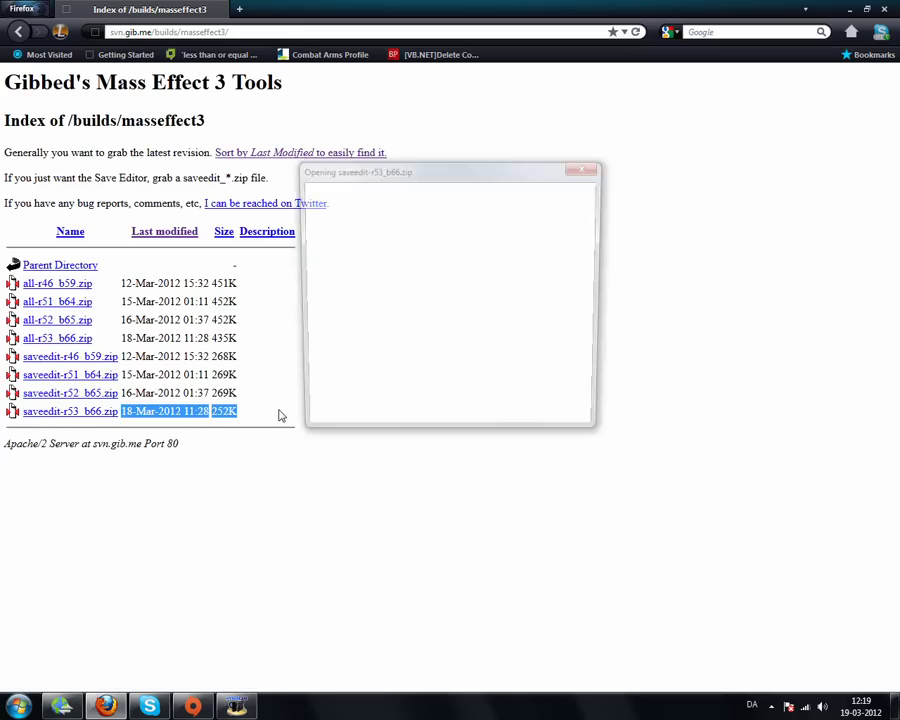
{"action": "left_click", "coordinate": [851, 11]}
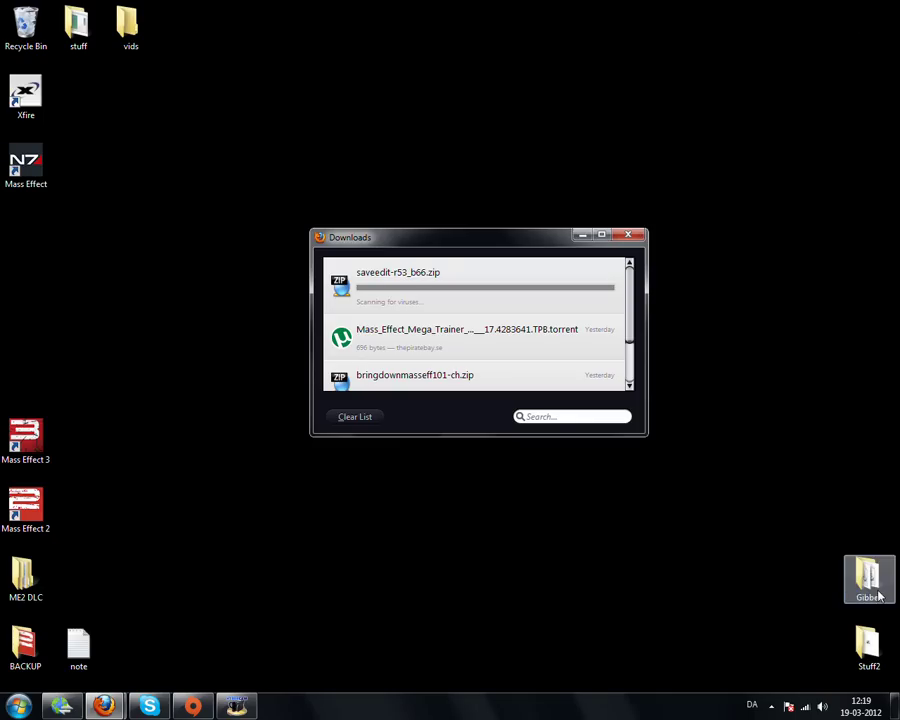
Open the Mass Effect 3 folder inside the Gibbed folder on the desktop
{"action": "left_click", "coordinate": [391, 369]}
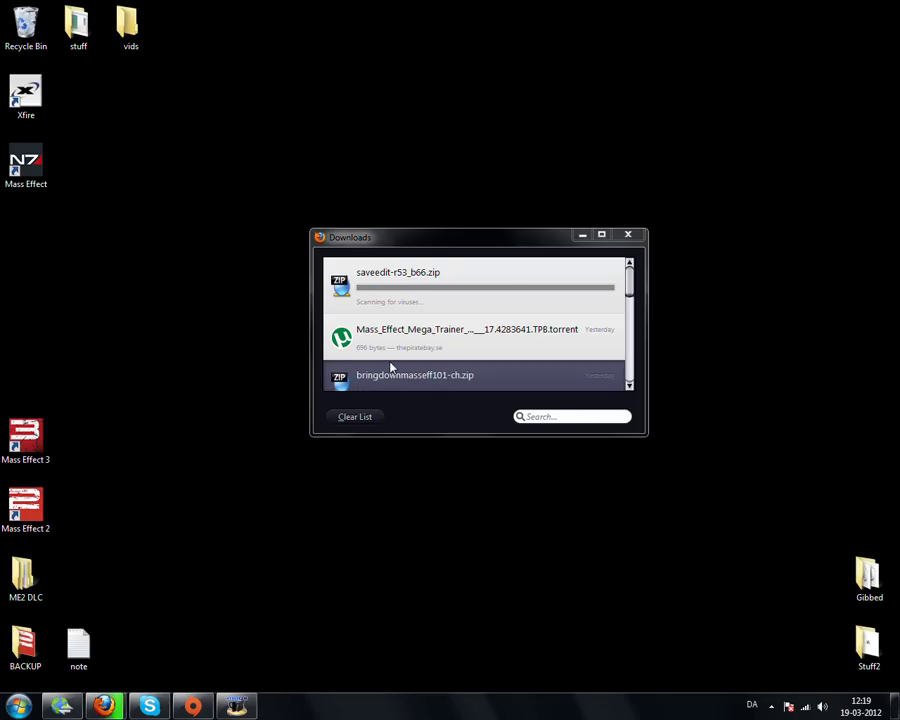
{"action": "double_click", "coordinate": [391, 369]}
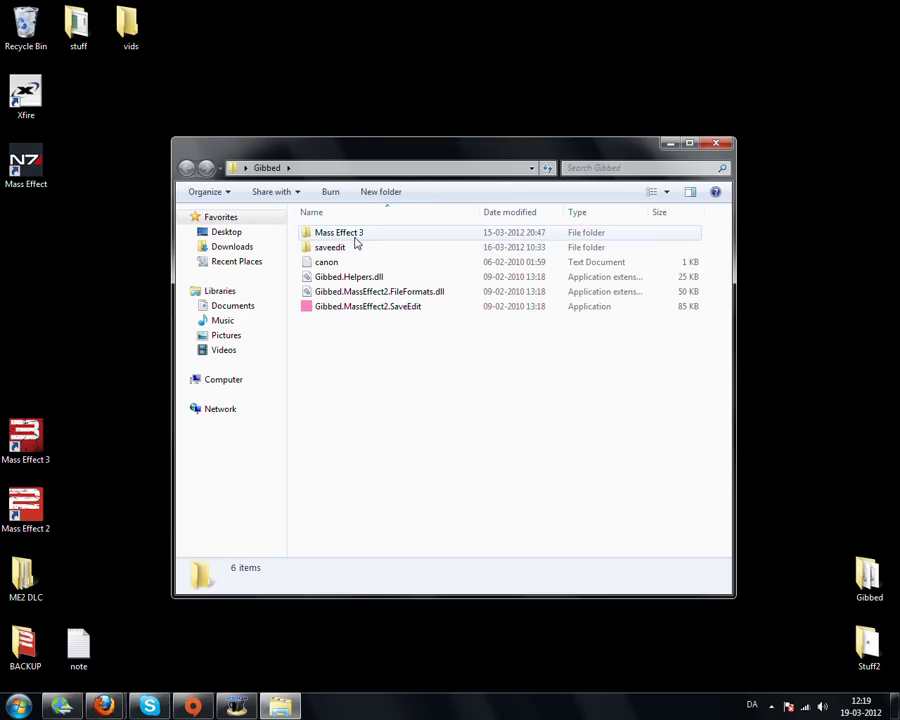
{"action": "left_click", "coordinate": [357, 236]}
{"action": "key", "text": "Return"}
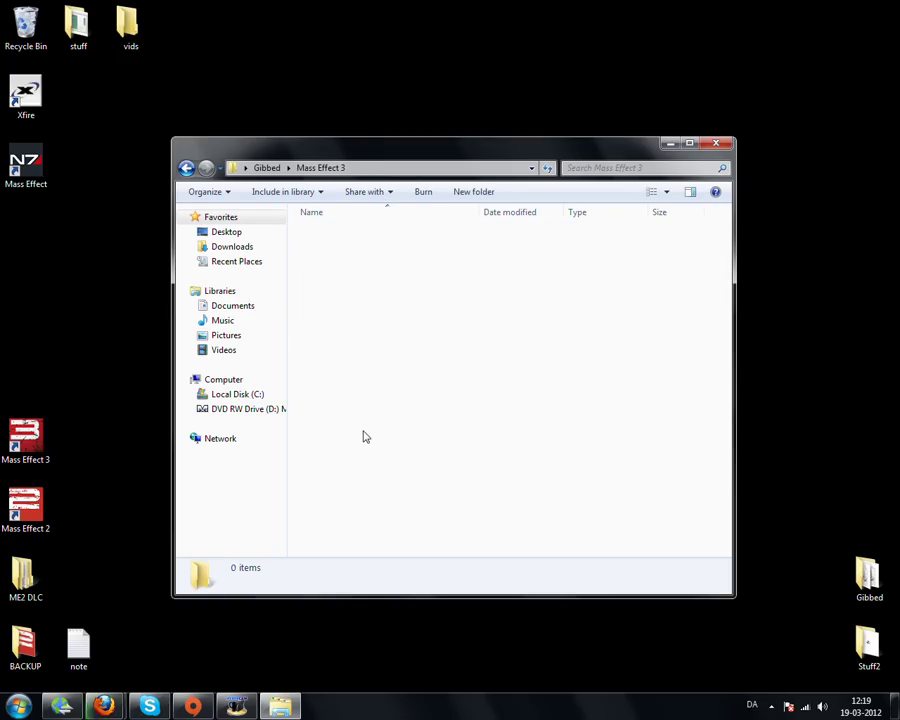
Delete all existing files and folders from the Mass Effect 3 folder
{"action": "left_click_drag", "start_coordinate": [378, 464], "coordinate": [322, 236]}
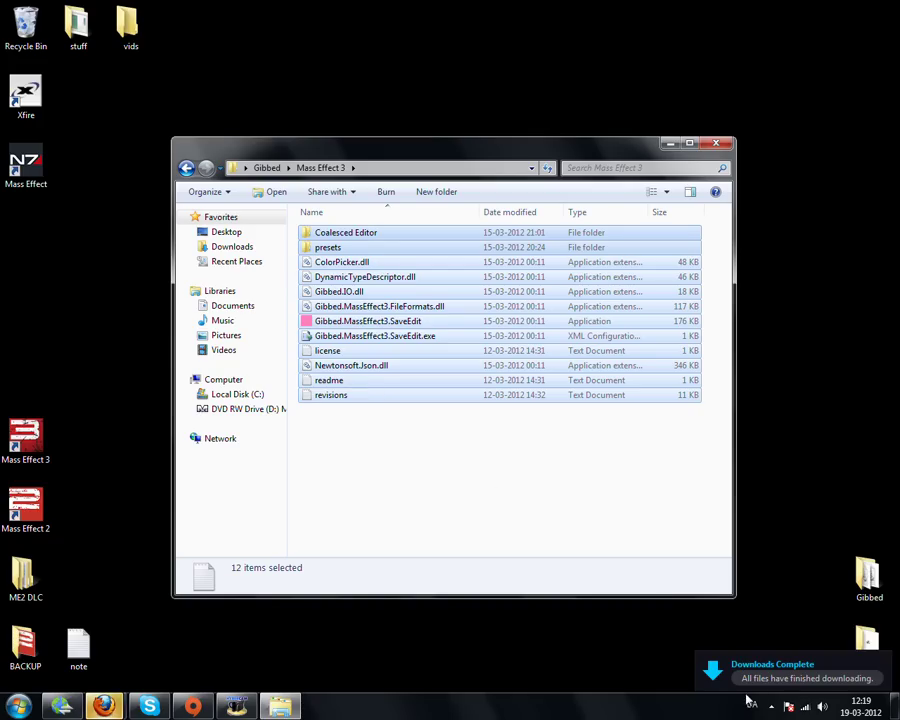
{"action": "key", "text": "Delete"}
{"action": "left_click", "coordinate": [767, 666]}
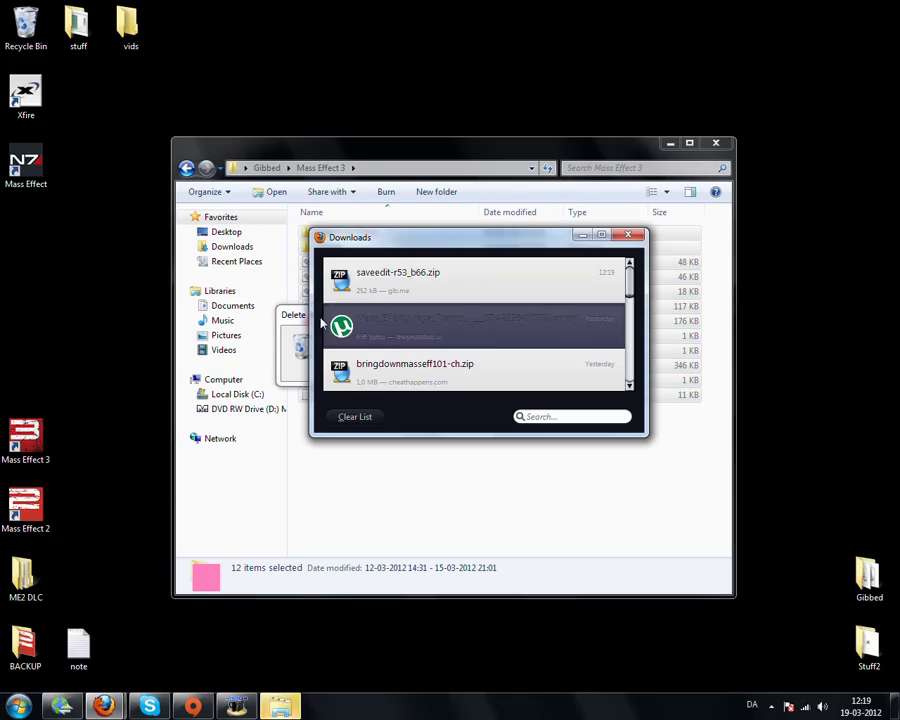
{"action": "left_click", "coordinate": [295, 345]}
{"action": "left_click", "coordinate": [504, 362]}
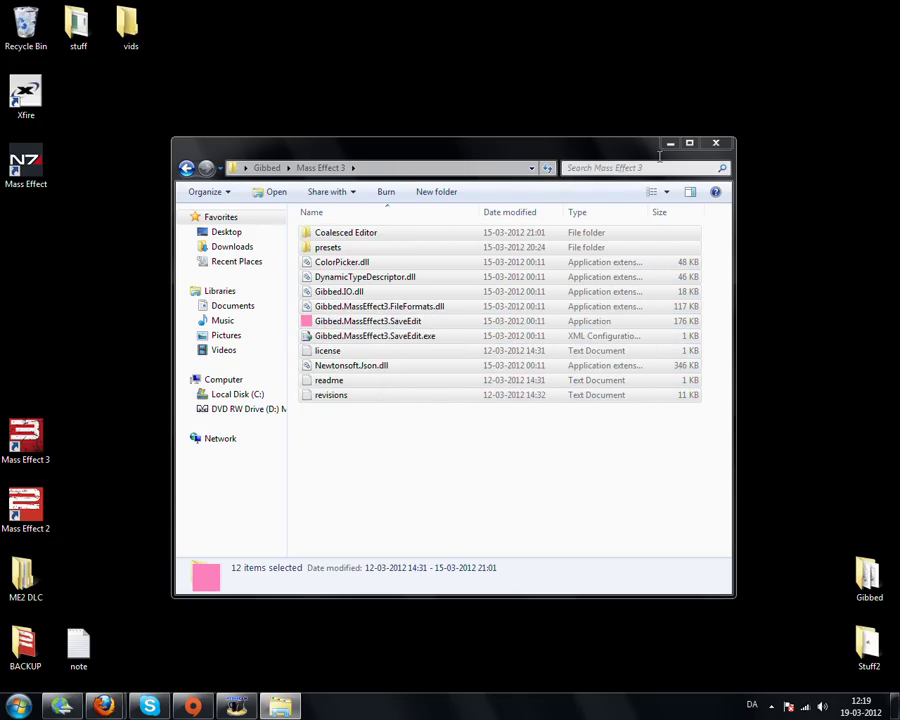
Open the downloaded saveedit-r53_b66.zip archive and arrange its window so the empty Mass Effect 3 folder stays accessible
{"action": "left_click_drag", "start_coordinate": [616, 152], "coordinate": [490, 152]}
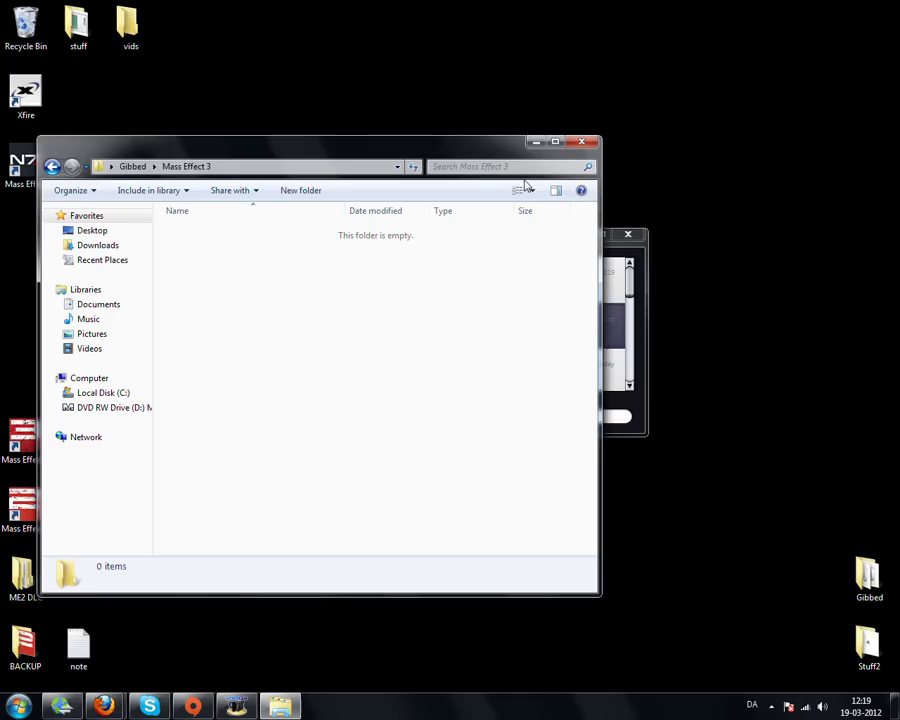
{"action": "left_click", "coordinate": [646, 290]}
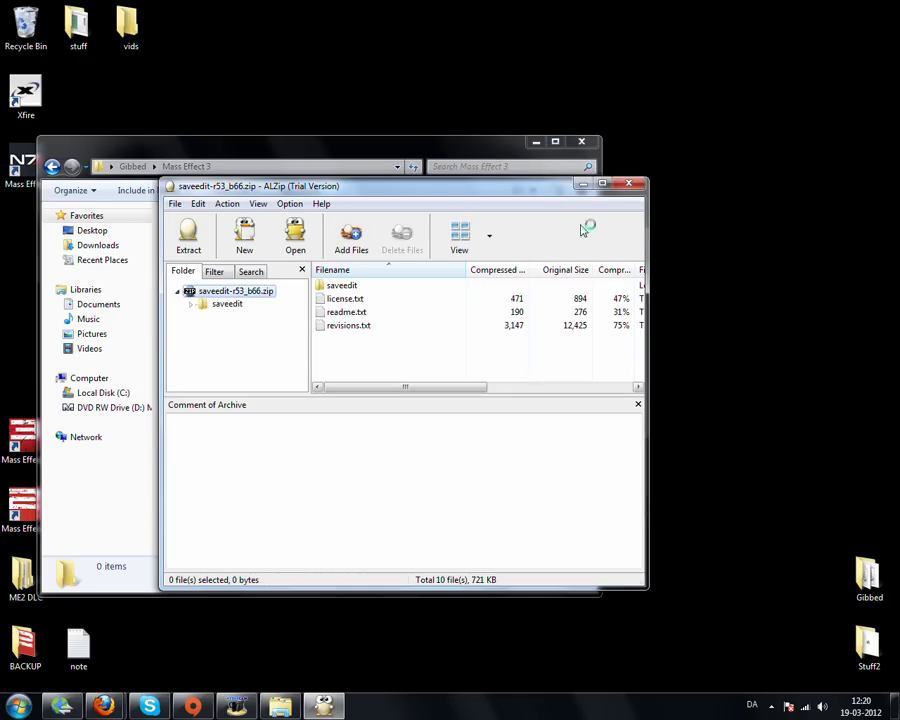
{"action": "left_click_drag", "start_coordinate": [536, 190], "coordinate": [478, 275]}
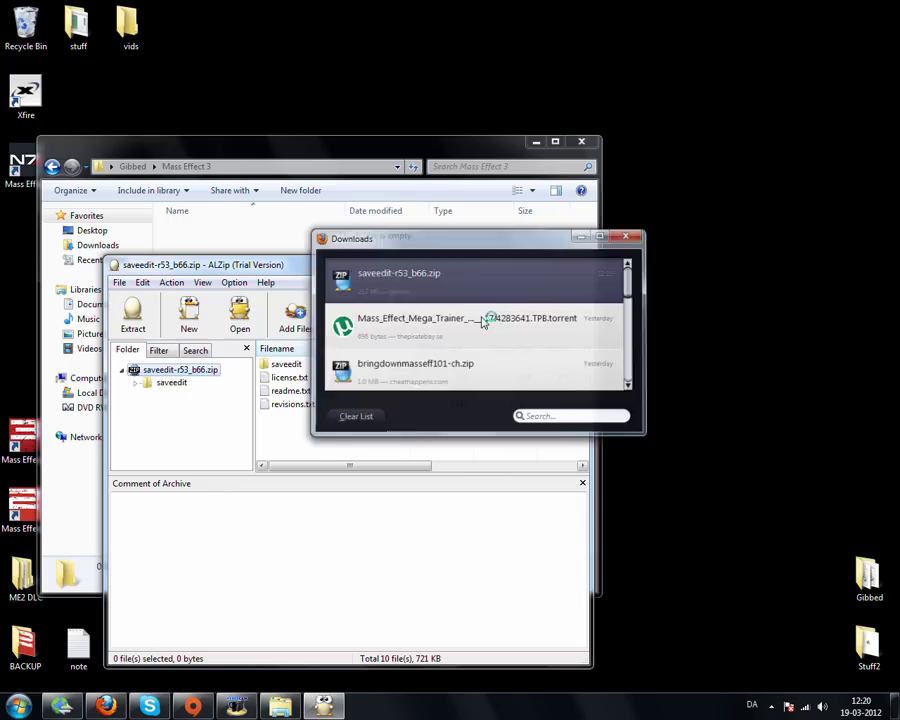
Extract everything in the archive's saveedit folder, from presets to Newtonsoft.Json.dll, into the Mass Effect 3 folder and close the archive
{"action": "left_click", "coordinate": [300, 364]}
{"action": "double_click", "coordinate": [290, 364]}
{"action": "left_click", "coordinate": [300, 378]}
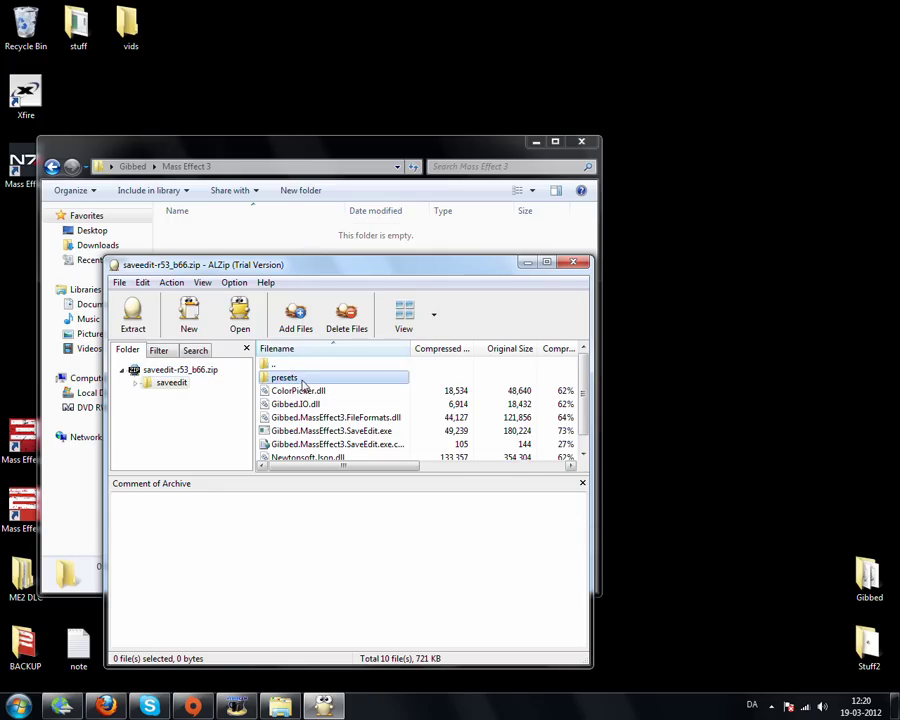
{"action": "scroll", "coordinate": [298, 384], "scroll_direction": "down", "scroll_amount": 1}
{"action": "left_click", "coordinate": [306, 449], "text": "shift"}
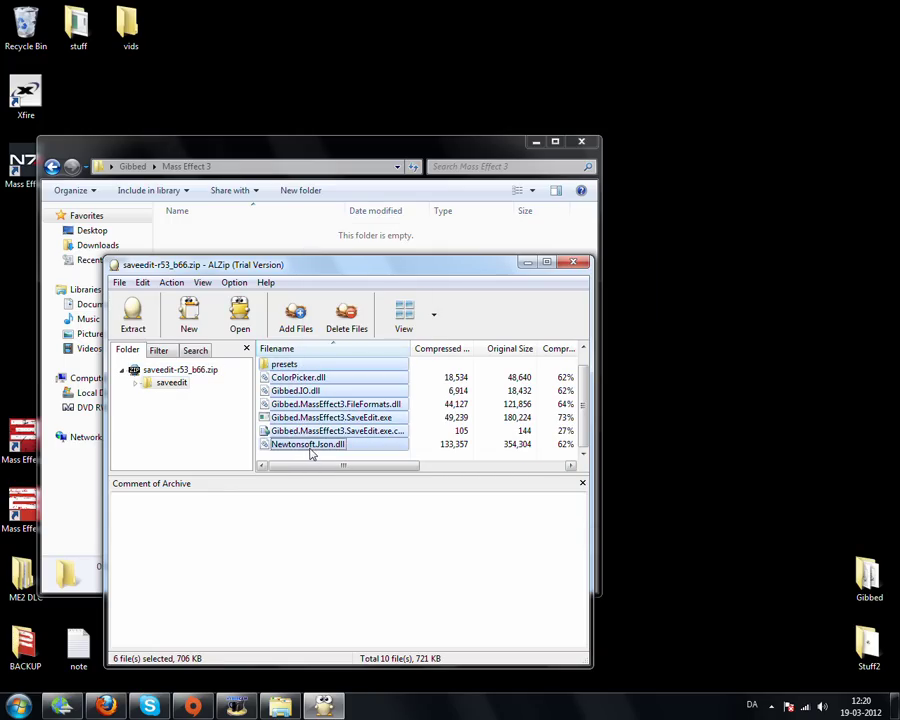
{"action": "left_click_drag", "start_coordinate": [306, 449], "coordinate": [275, 245]}
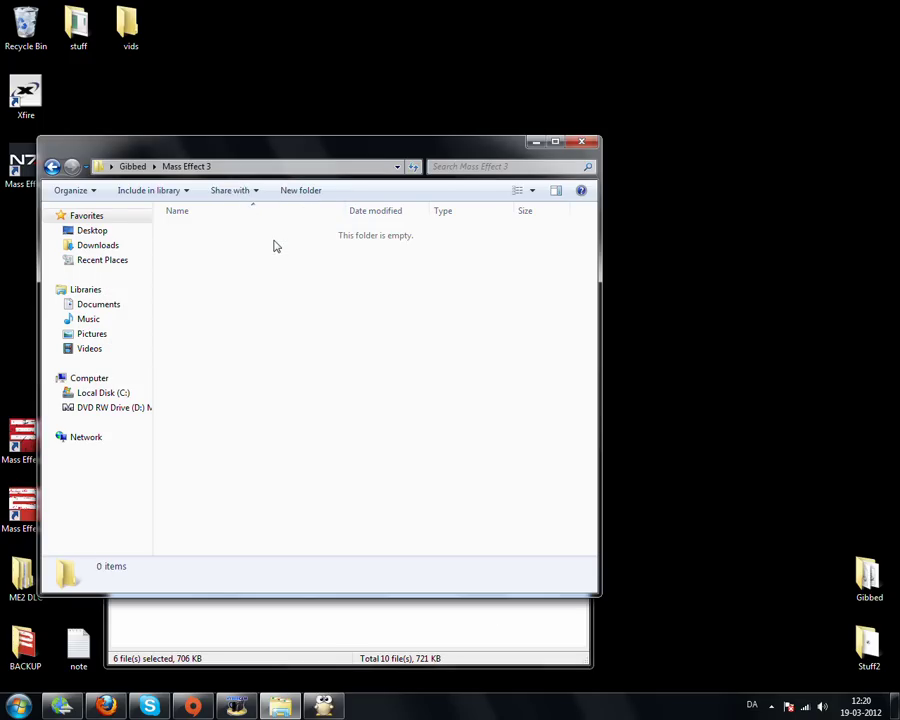
{"action": "left_click", "coordinate": [272, 395]}
{"action": "left_click", "coordinate": [419, 610]}
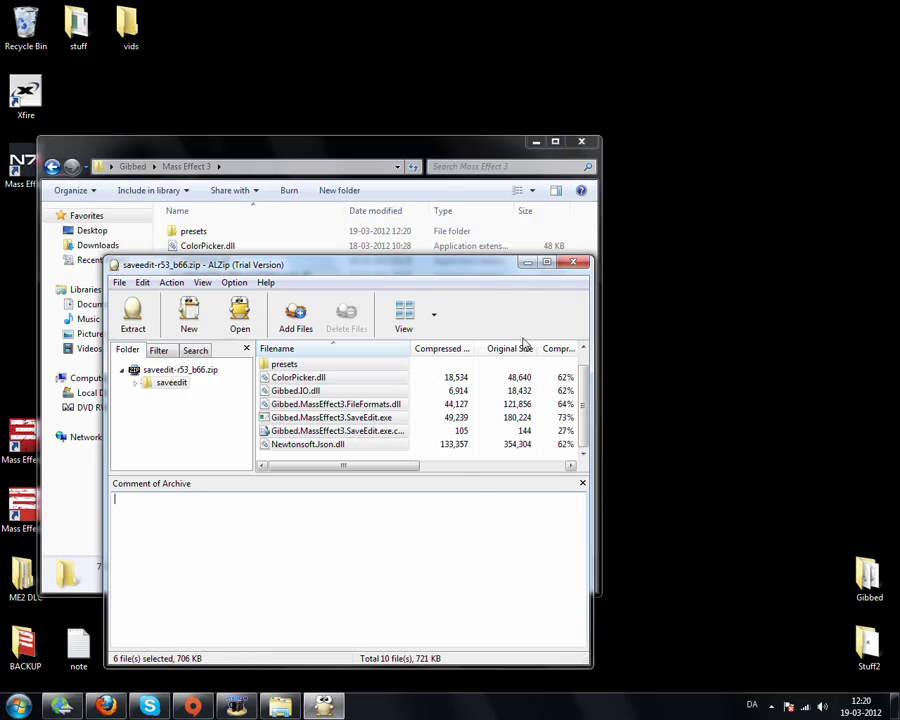
{"action": "left_click", "coordinate": [580, 261]}
Launch the Gibbed.MassEffect3.SaveEdit application and bring its window in front of the folder
{"action": "left_click", "coordinate": [231, 278]}
{"action": "double_click", "coordinate": [233, 290]}
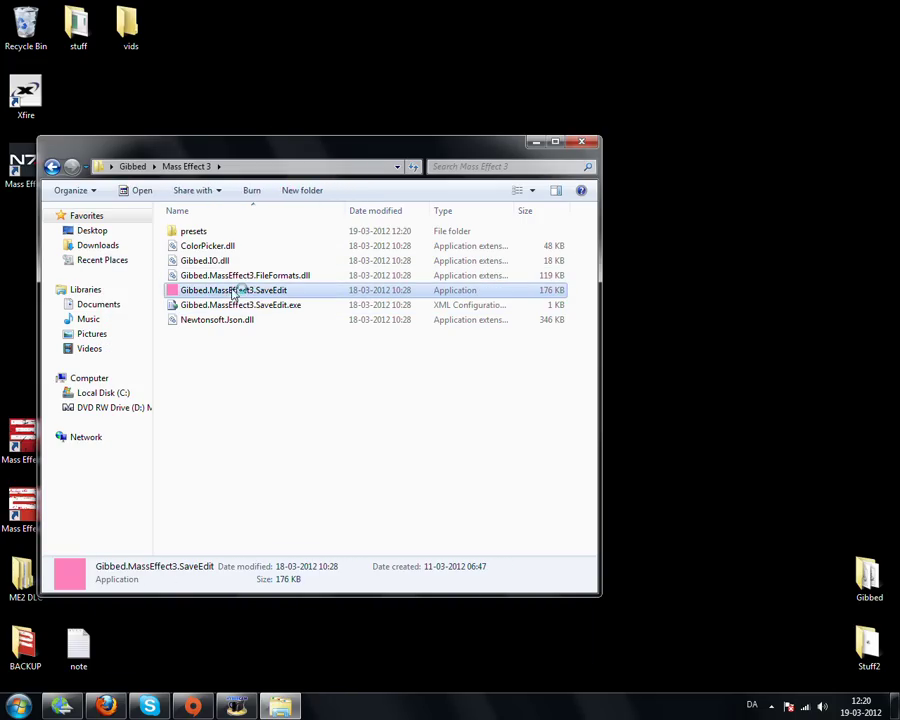
{"action": "left_click", "coordinate": [290, 370]}
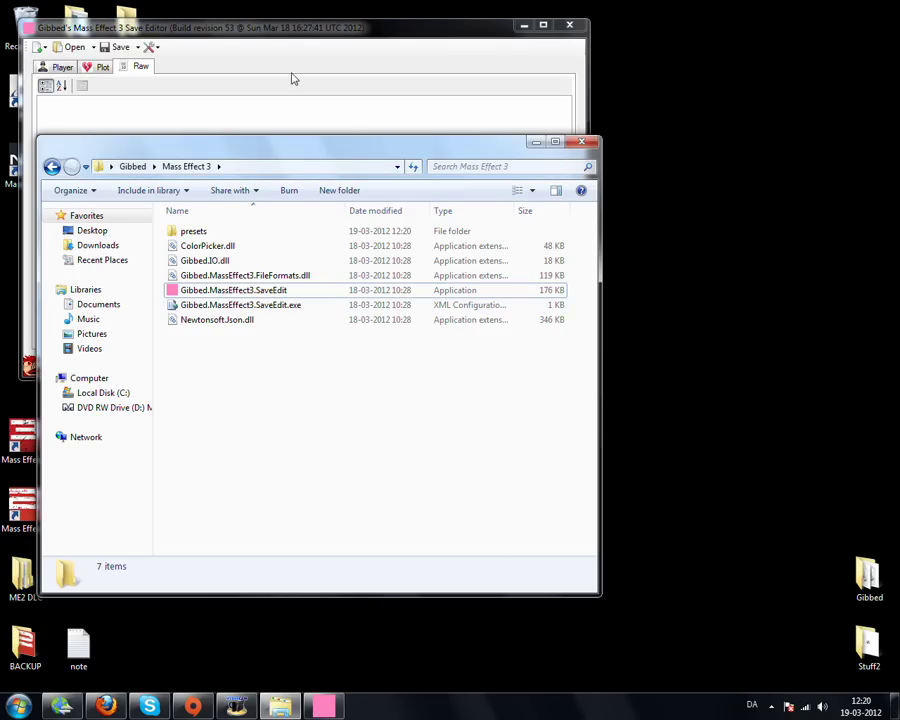
{"action": "left_click", "coordinate": [285, 30]}
{"action": "left_click_drag", "start_coordinate": [269, 34], "coordinate": [358, 125]}
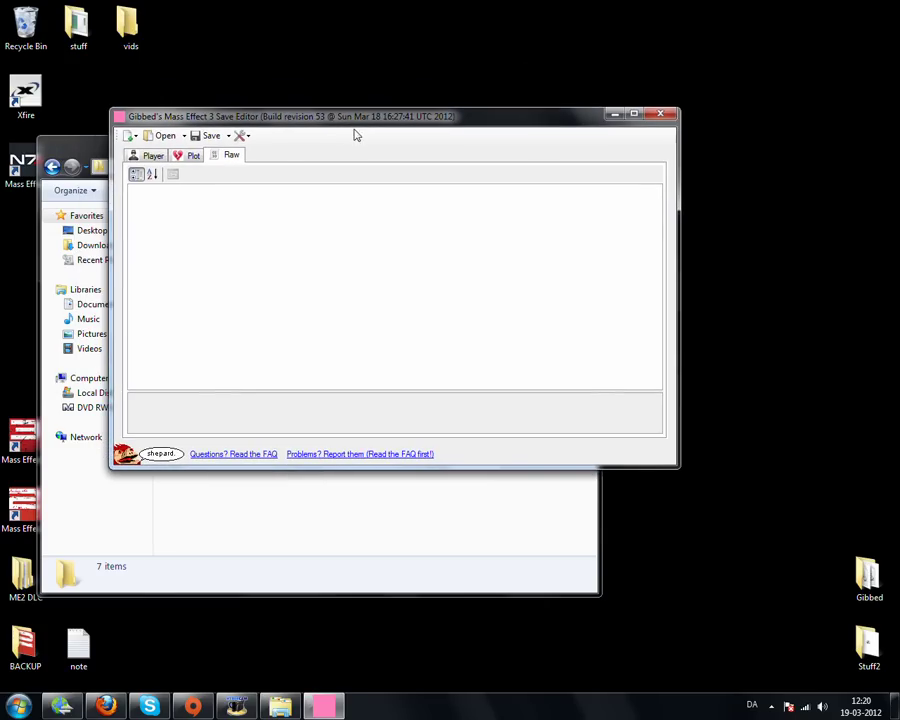
Load Save_0009.pcsav from the Soldier career dated 15-03-2012
{"action": "left_click", "coordinate": [162, 135]}
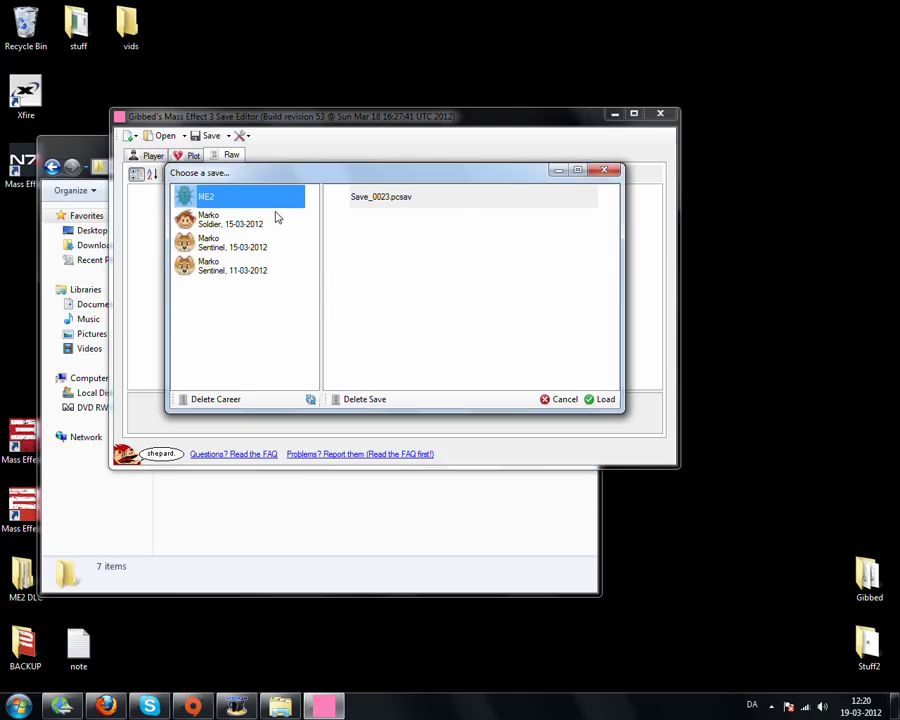
{"action": "left_click", "coordinate": [226, 241]}
{"action": "left_click", "coordinate": [233, 222]}
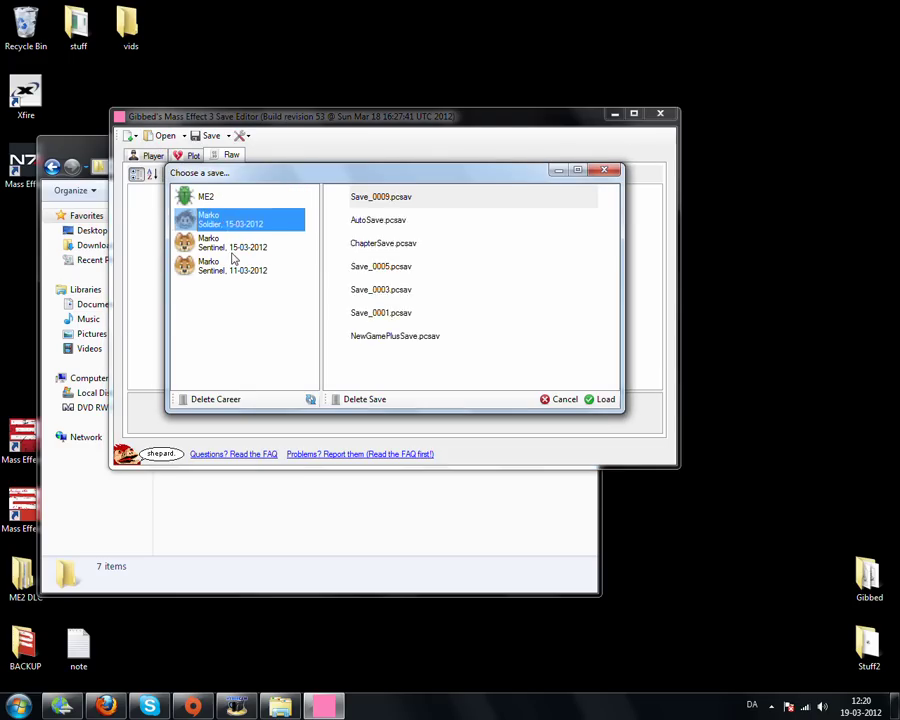
{"action": "double_click", "coordinate": [358, 221]}
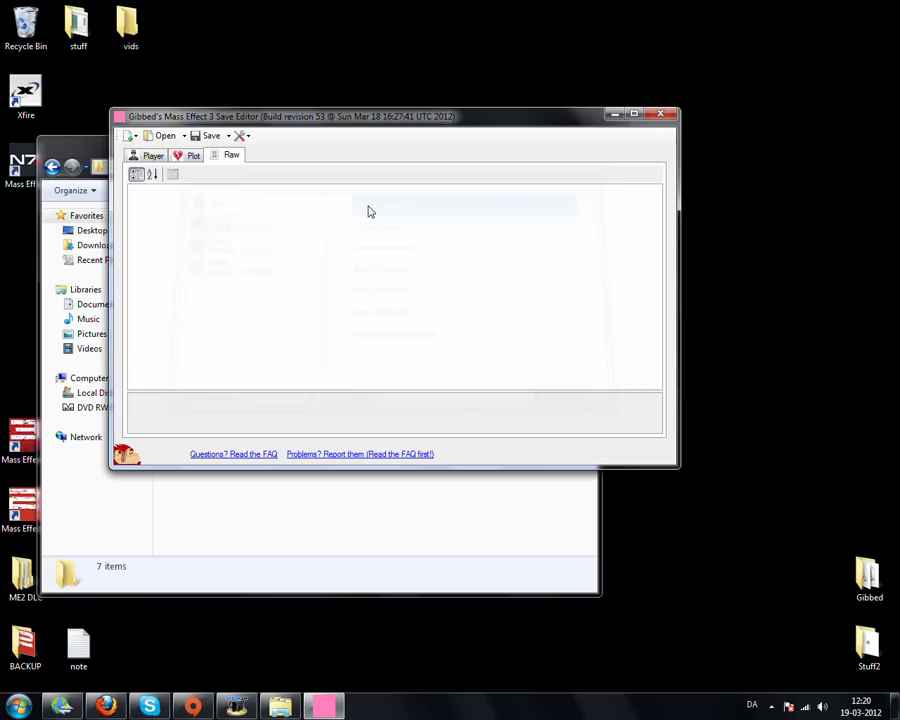
Look through the loaded save's plot settings and the player's character and appearance settings
{"action": "left_click", "coordinate": [190, 156]}
{"action": "left_click", "coordinate": [152, 155]}
{"action": "left_click", "coordinate": [224, 176]}
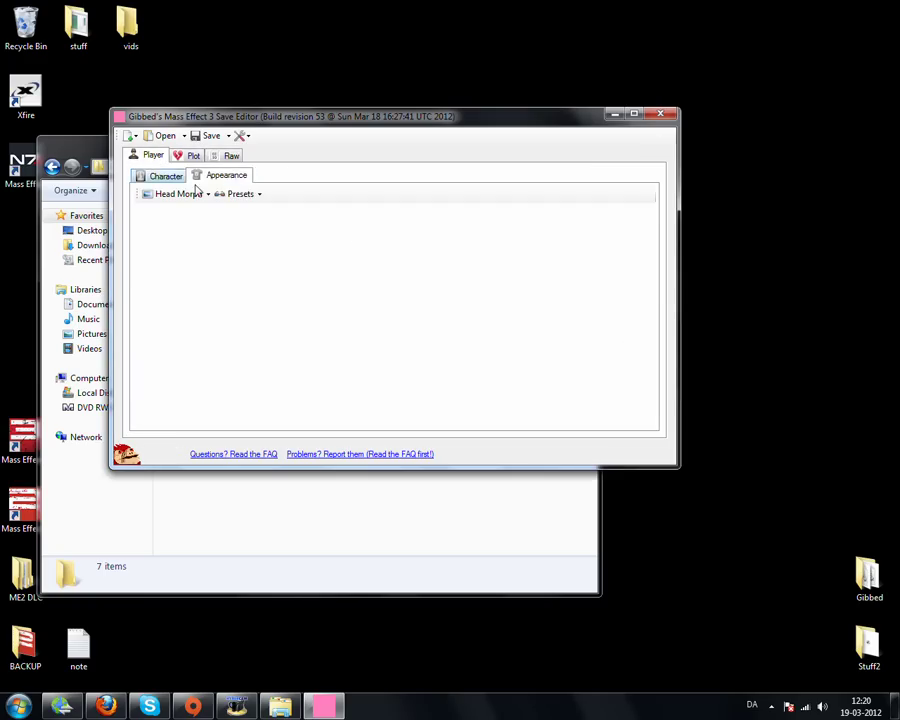
{"action": "left_click", "coordinate": [170, 180]}
{"action": "left_click", "coordinate": [222, 178]}
Show the save's raw data and expand the Plot entry to inspect its bool, int and float variables
{"action": "left_click", "coordinate": [231, 155]}
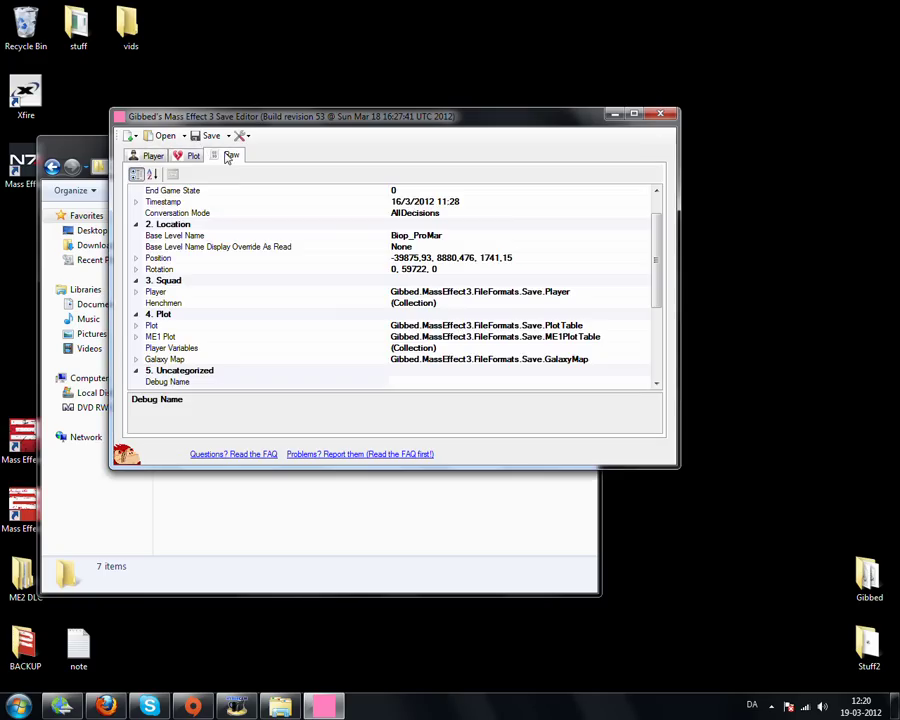
{"action": "left_click_drag", "start_coordinate": [659, 277], "coordinate": [659, 343]}
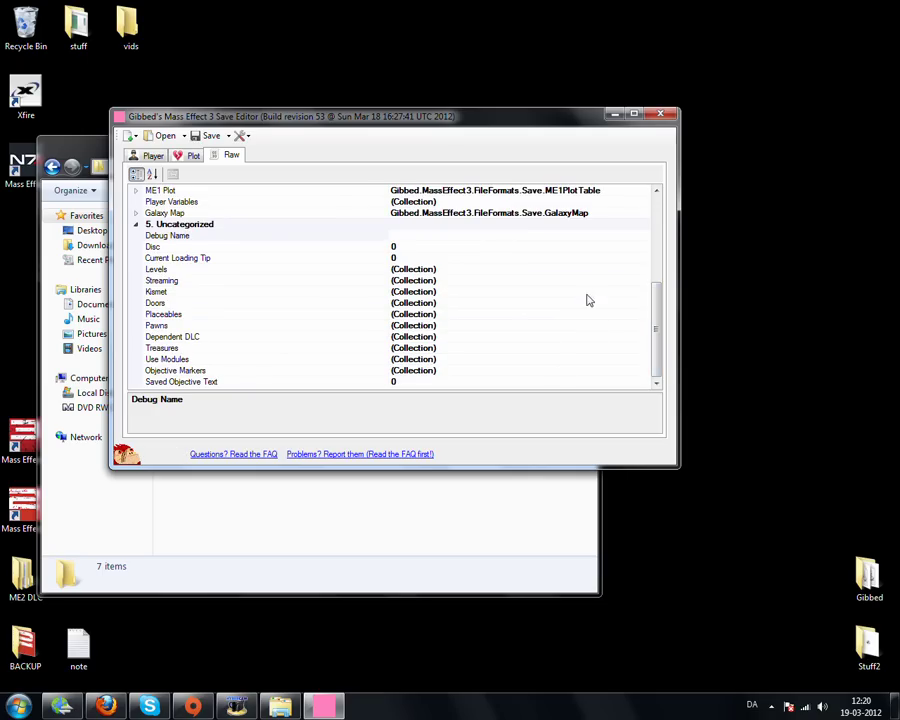
{"action": "left_click_drag", "start_coordinate": [650, 326], "coordinate": [687, 354]}
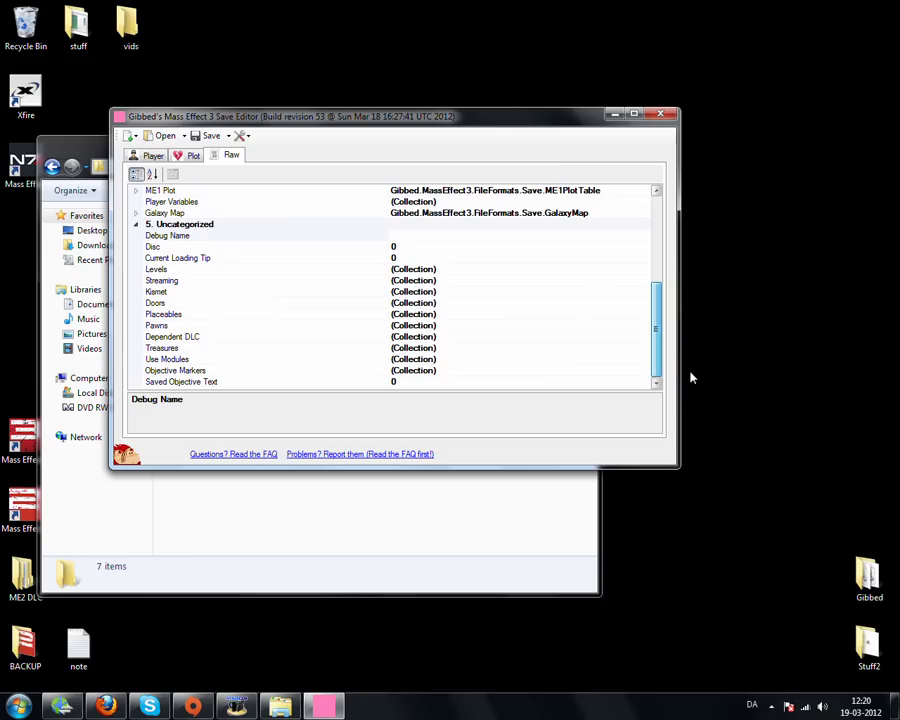
{"action": "left_click_drag", "start_coordinate": [685, 323], "coordinate": [675, 290]}
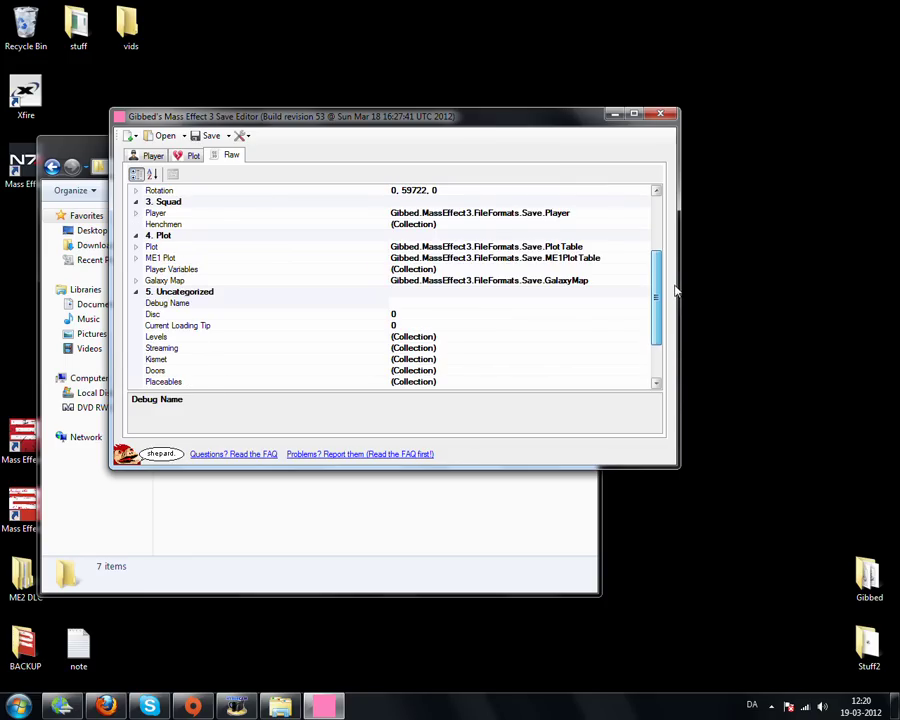
{"action": "double_click", "coordinate": [150, 246]}
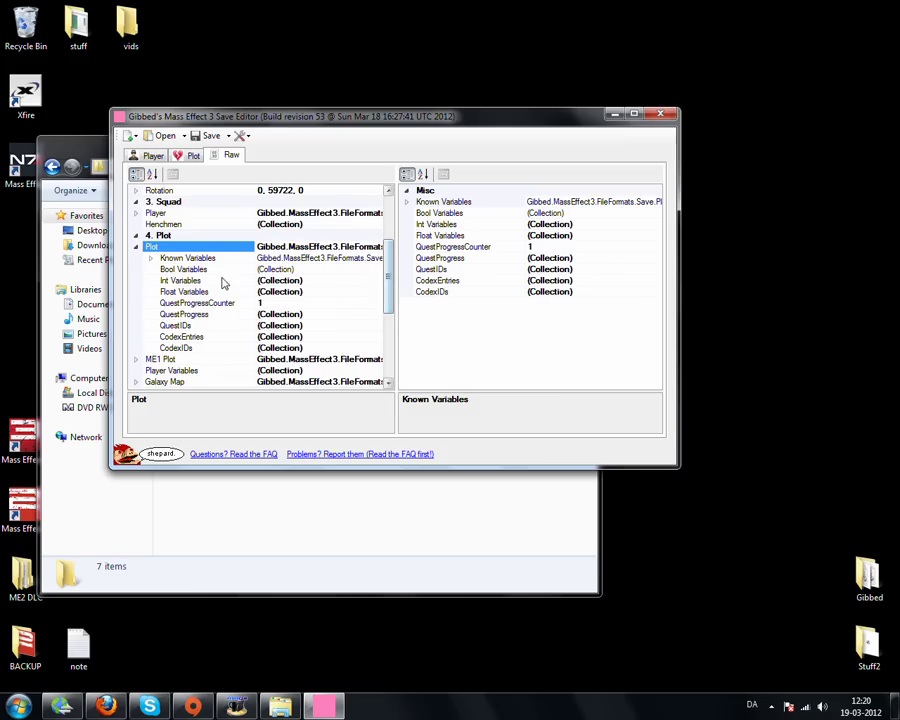
{"action": "left_click_drag", "start_coordinate": [394, 287], "coordinate": [393, 310]}
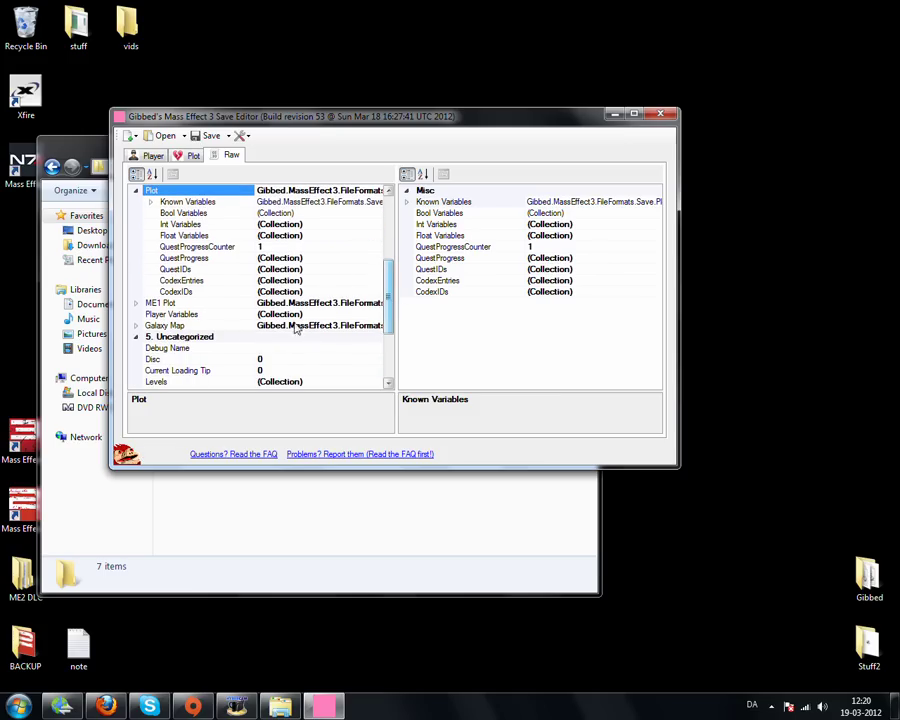
{"action": "scroll", "coordinate": [140, 347], "scroll_direction": "up", "scroll_amount": 4}
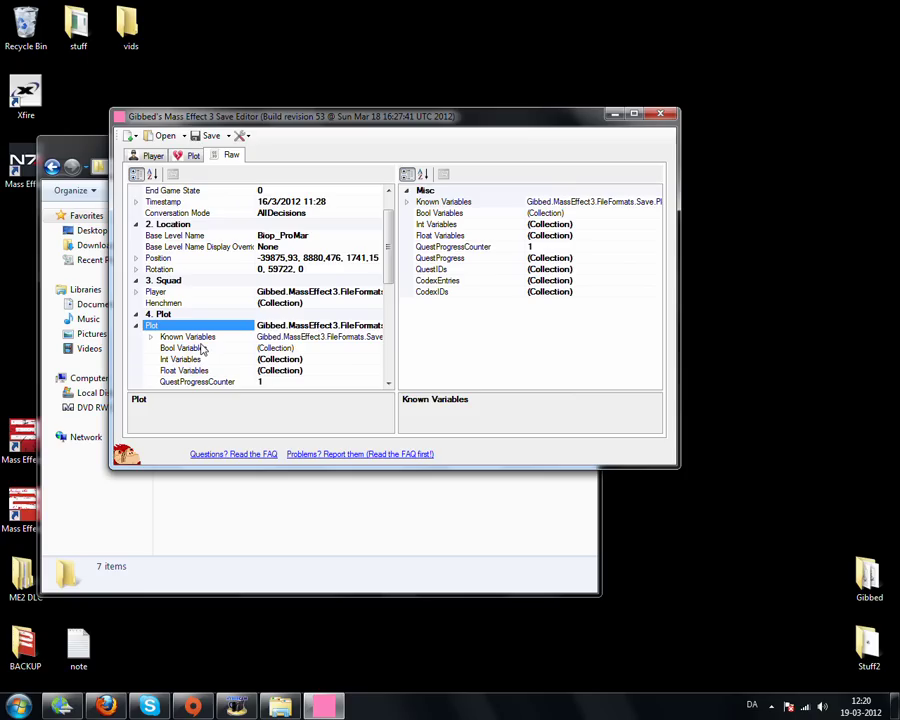
{"action": "left_click", "coordinate": [300, 360]}
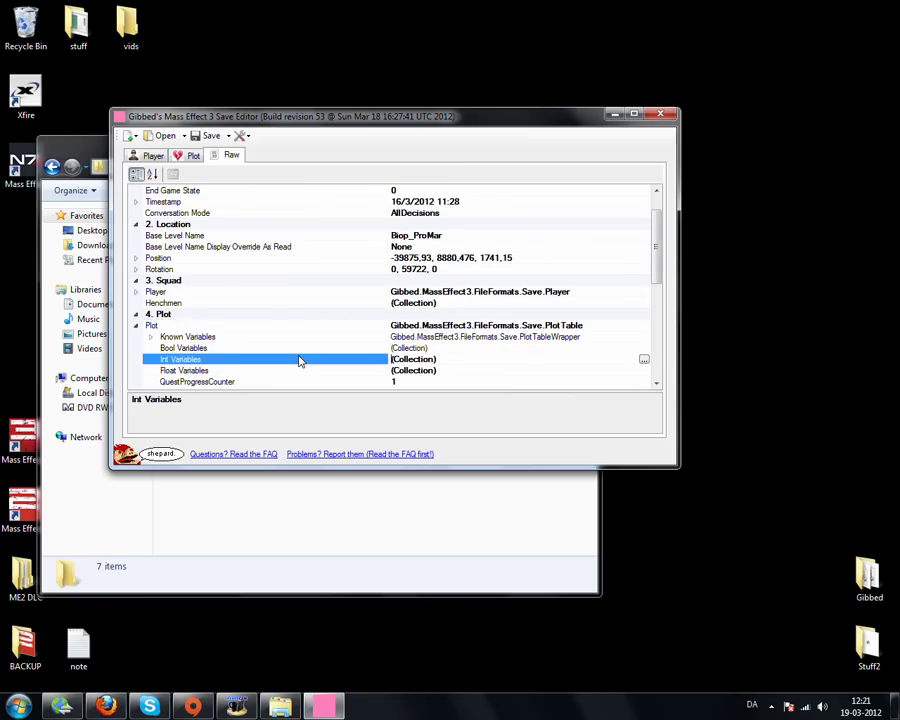
Examine the raw Basic and Location entries, including difficulty, end game state, timestamp and base level name
{"action": "scroll", "coordinate": [300, 361], "scroll_direction": "down", "scroll_amount": 7}
{"action": "scroll", "coordinate": [300, 361], "scroll_direction": "up", "scroll_amount": 7}
{"action": "scroll", "coordinate": [249, 381], "scroll_direction": "up", "scroll_amount": 1}
{"action": "left_click", "coordinate": [200, 214]}
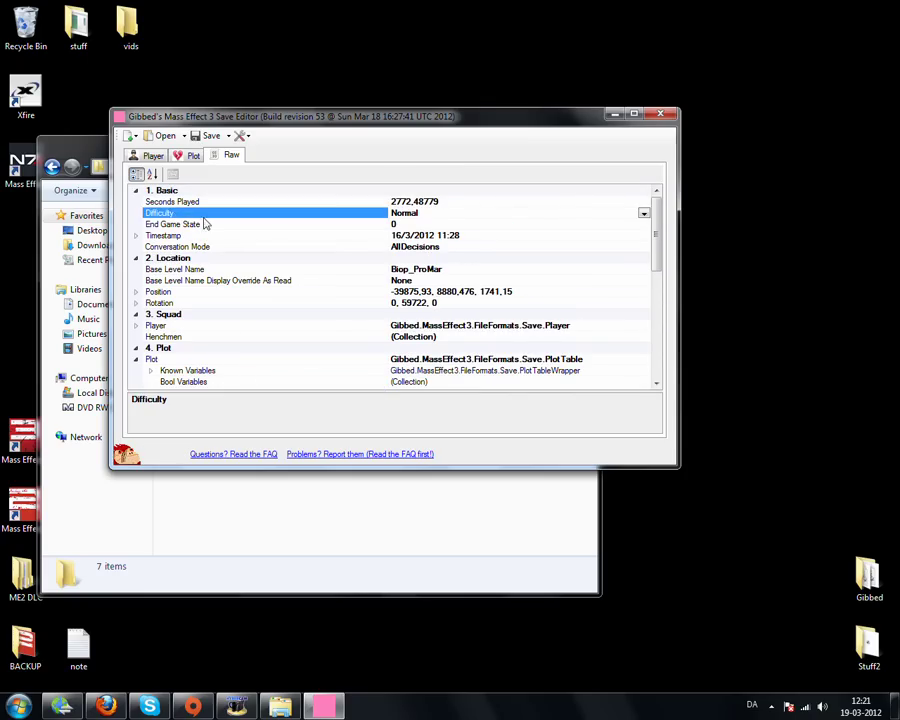
{"action": "left_click", "coordinate": [189, 225]}
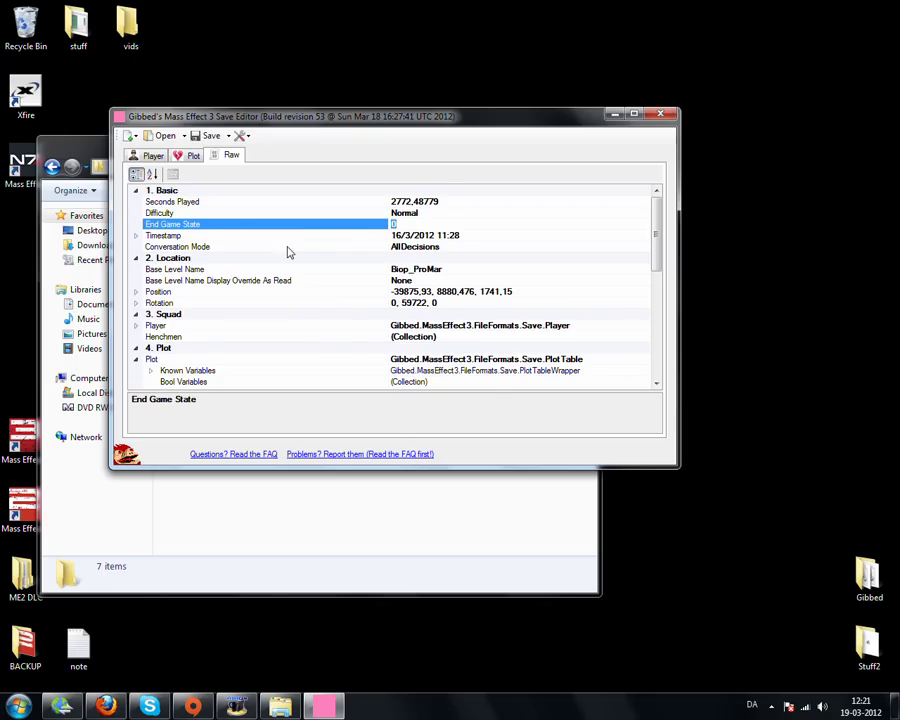
{"action": "left_click", "coordinate": [145, 236]}
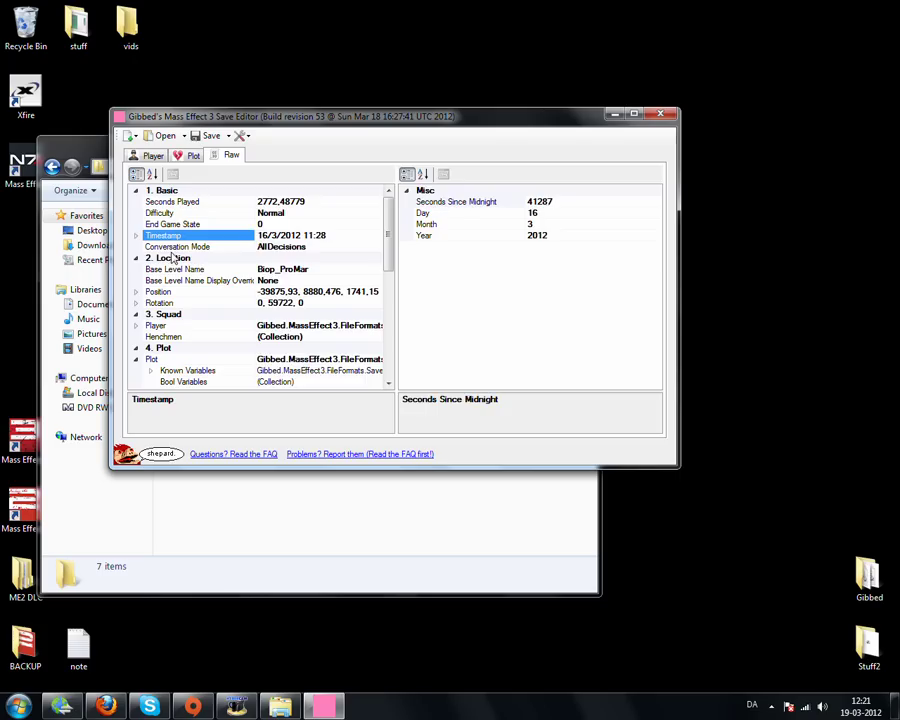
{"action": "key", "text": "Down"}
{"action": "key", "text": "Down"}
{"action": "key", "text": "Down"}
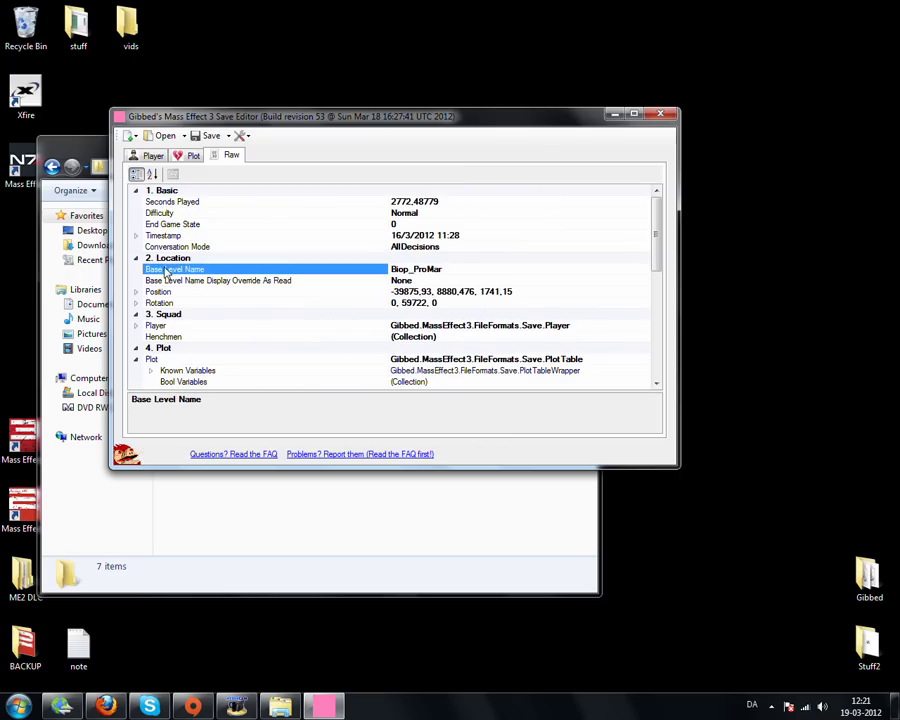
Expand the Player entry under Squad and examine the level, current XP and talent points
{"action": "left_click", "coordinate": [181, 338]}
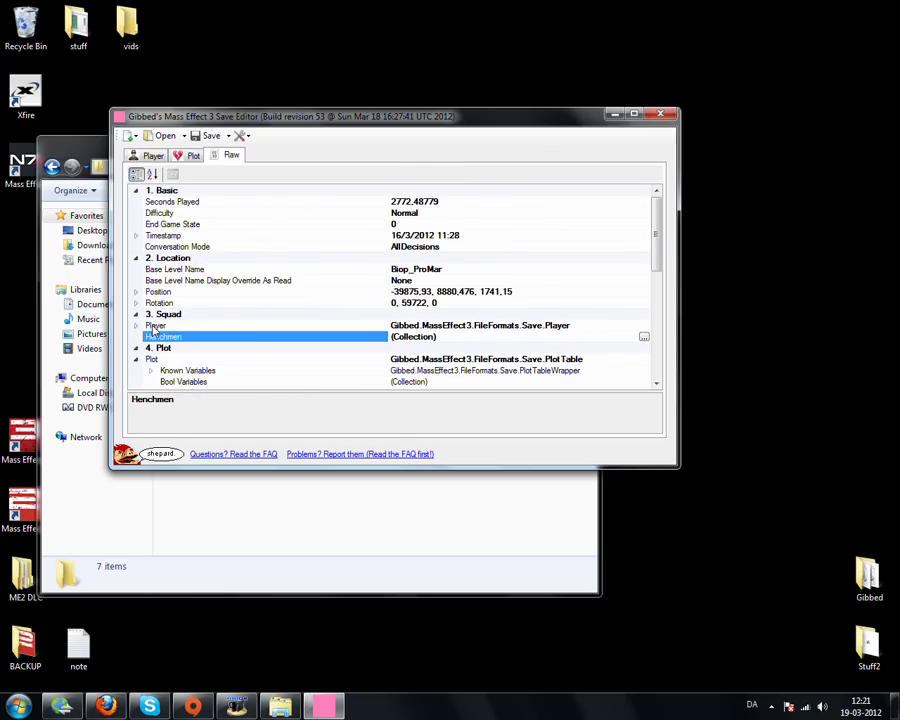
{"action": "left_click", "coordinate": [137, 327]}
{"action": "scroll", "coordinate": [150, 337], "scroll_direction": "down", "scroll_amount": 5}
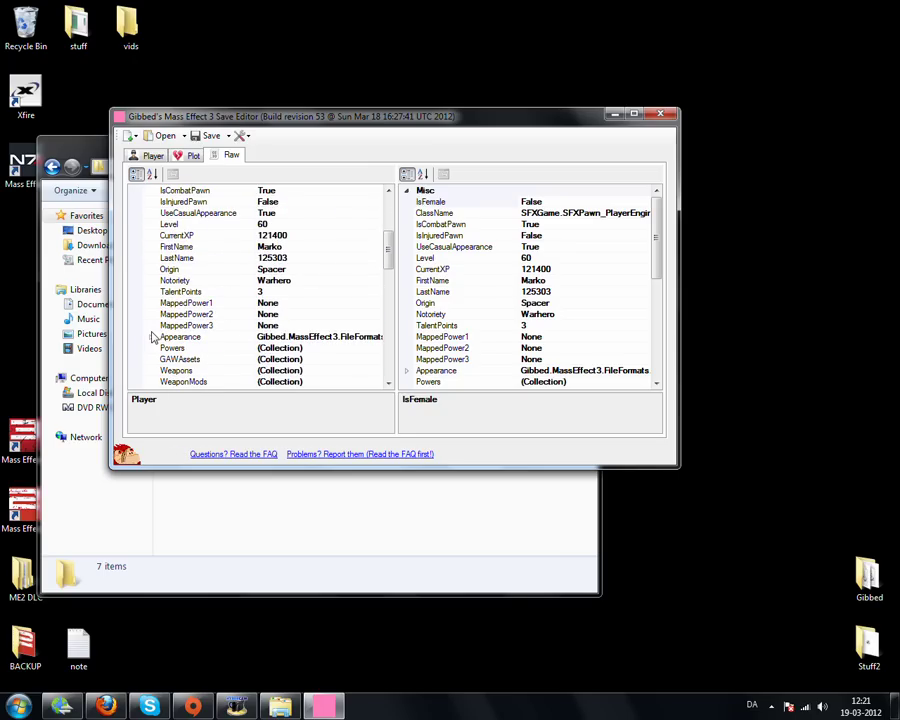
{"action": "left_click", "coordinate": [284, 237]}
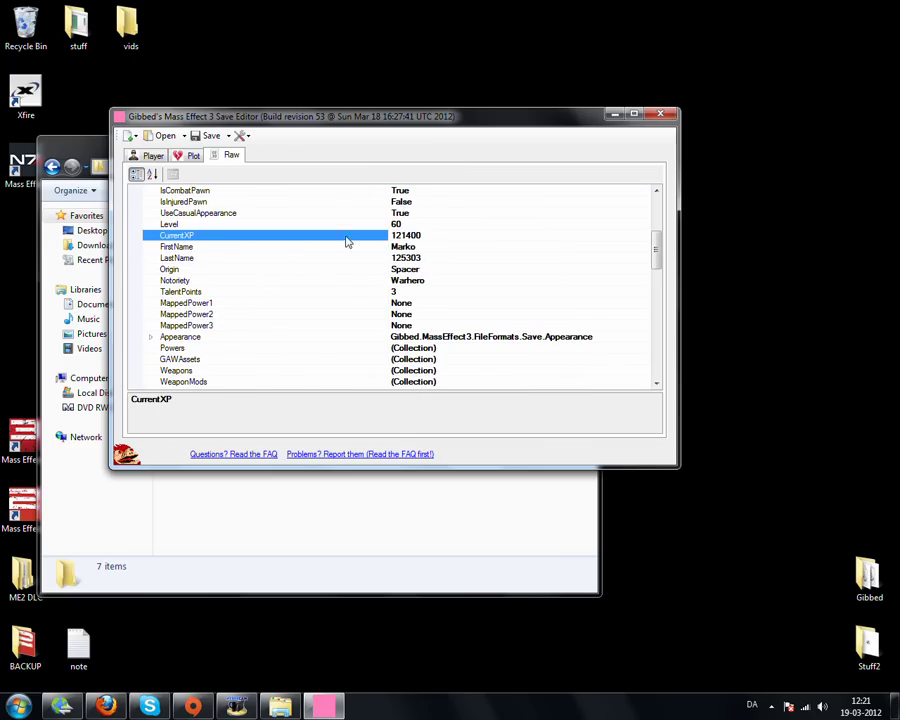
{"action": "scroll", "coordinate": [349, 252], "scroll_direction": "up", "scroll_amount": 1}
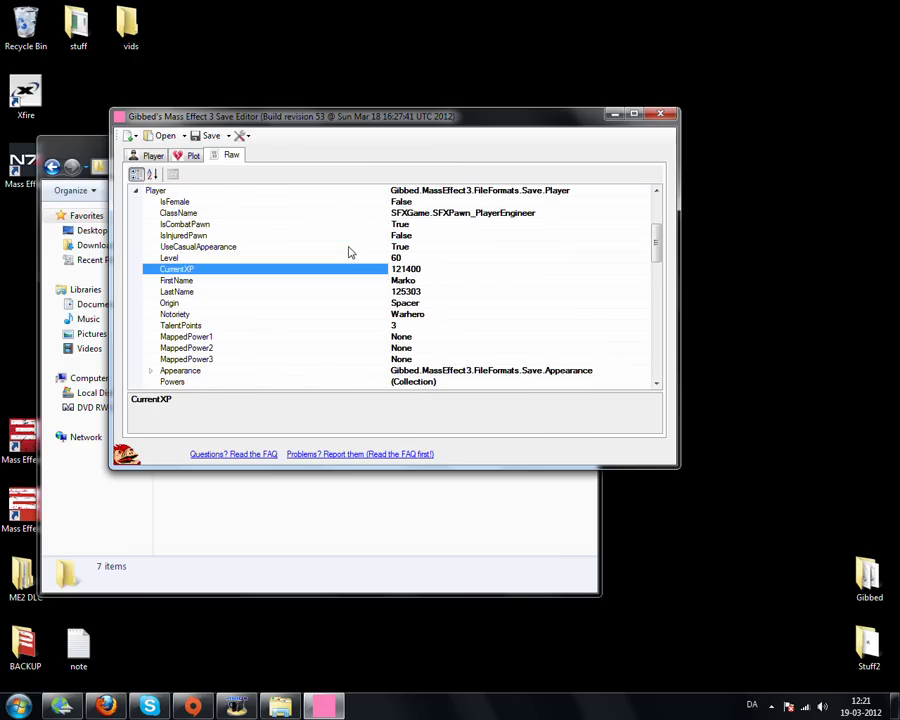
{"action": "left_click", "coordinate": [400, 258]}
{"action": "scroll", "coordinate": [398, 250], "scroll_direction": "up", "scroll_amount": 2}
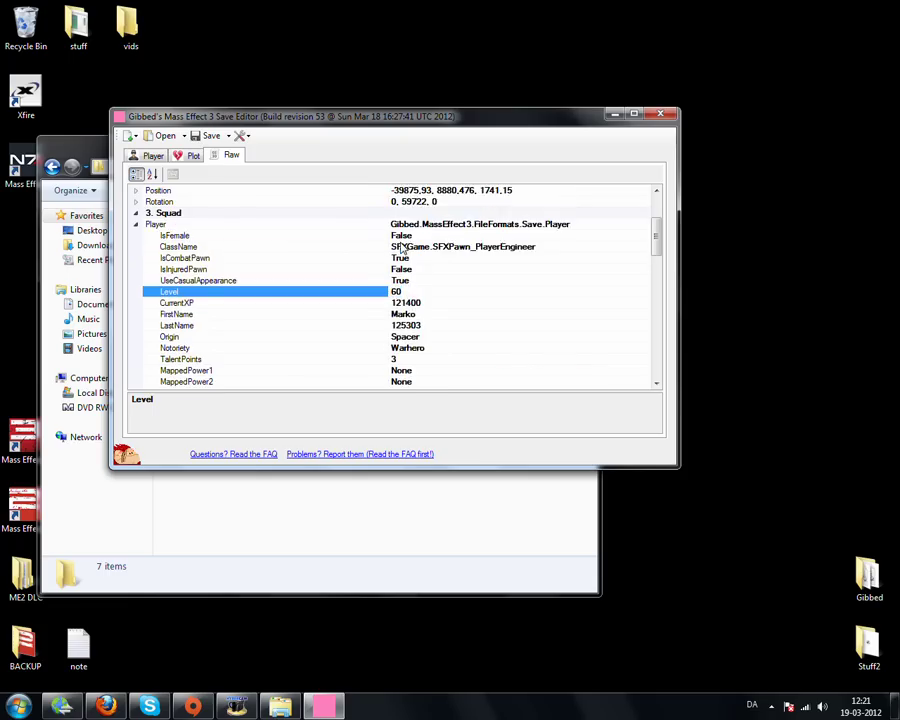
{"action": "scroll", "coordinate": [400, 248], "scroll_direction": "down", "scroll_amount": 3}
{"action": "scroll", "coordinate": [400, 250], "scroll_direction": "down", "scroll_amount": 1}
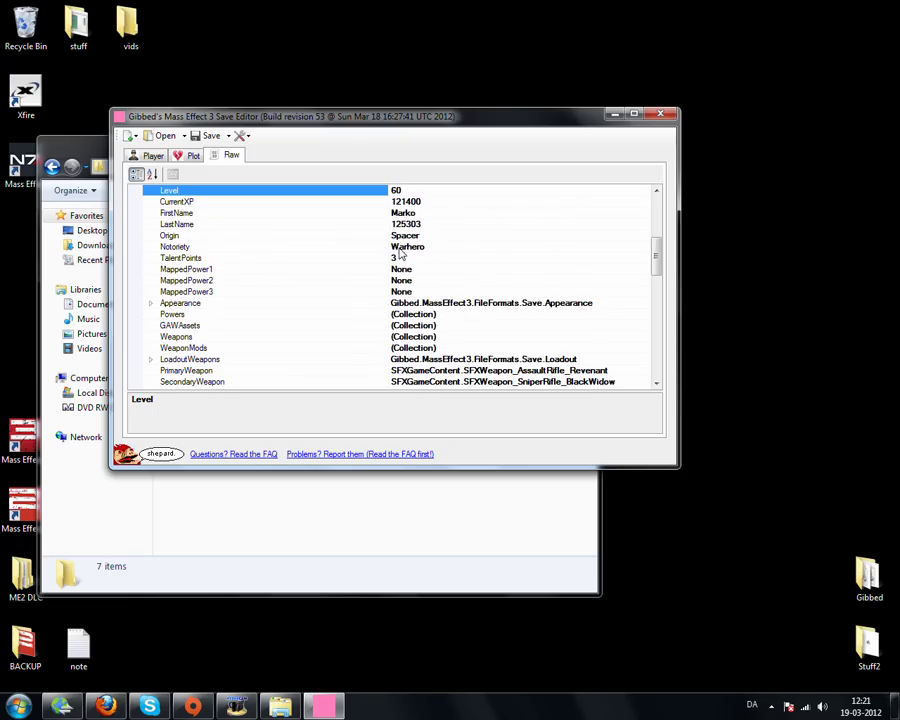
{"action": "left_click", "coordinate": [401, 258]}
{"action": "scroll", "coordinate": [320, 324], "scroll_direction": "down", "scroll_amount": 3}
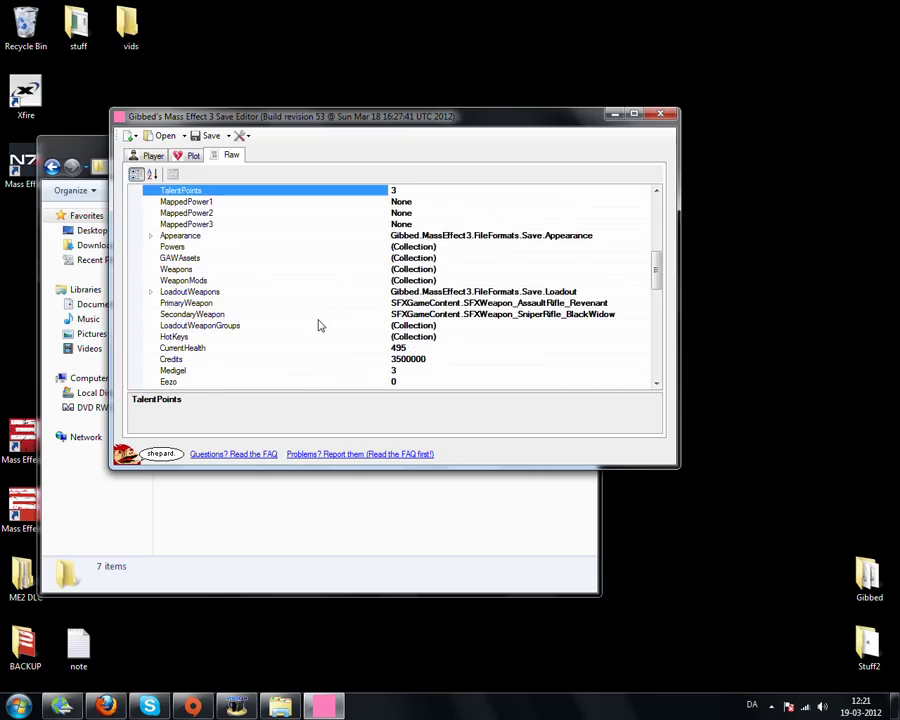
Examine the player's credits, current health and medigel fields in the raw data
{"action": "left_click", "coordinate": [447, 325]}
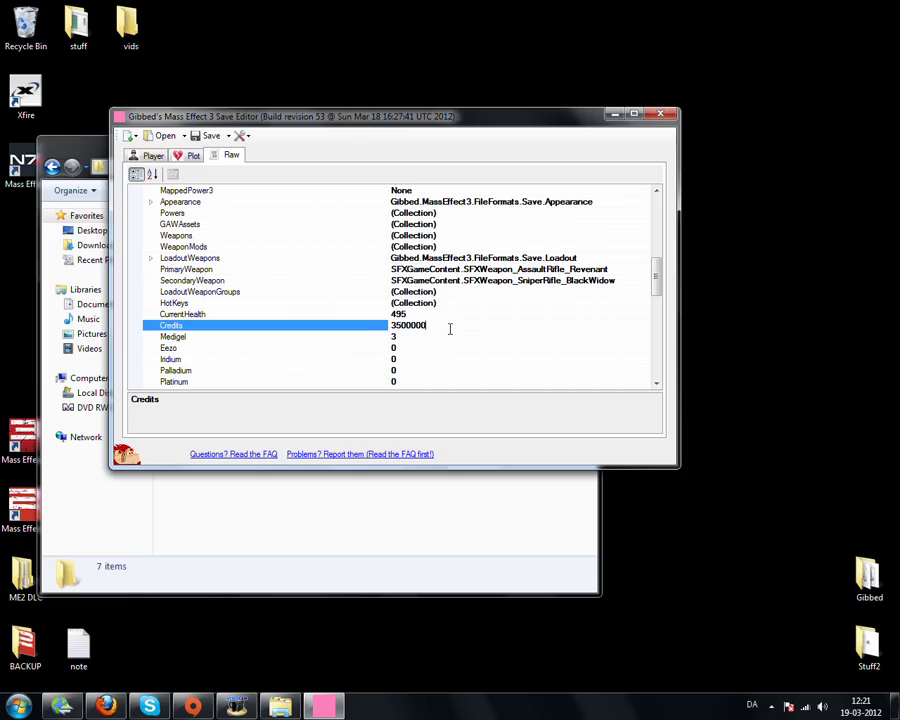
{"action": "left_click_drag", "start_coordinate": [448, 324], "coordinate": [357, 330]}
{"action": "left_click", "coordinate": [437, 313]}
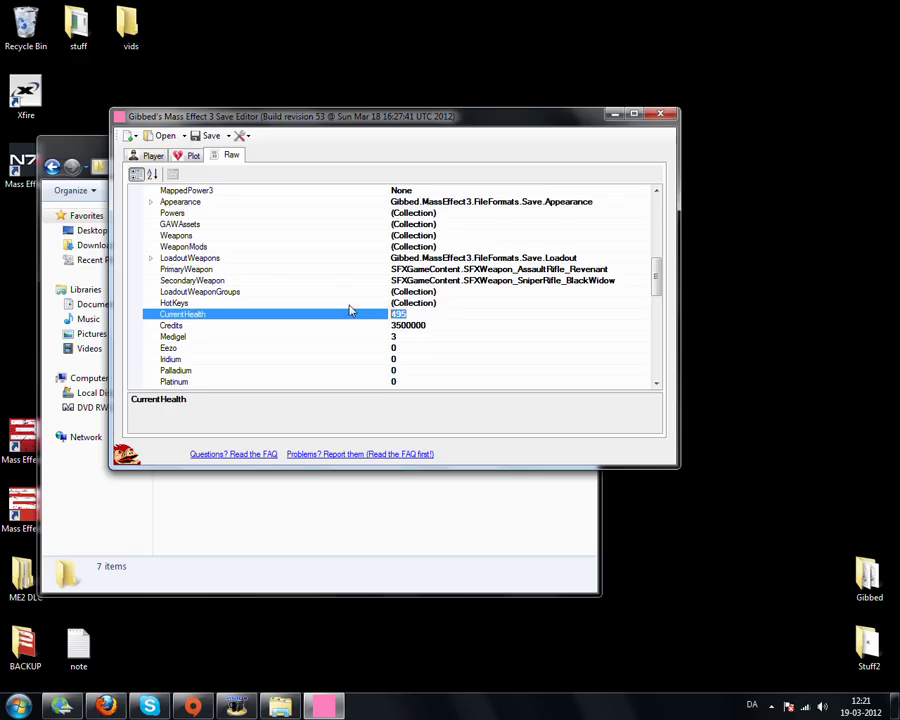
{"action": "left_click", "coordinate": [436, 325]}
{"action": "left_click_drag", "start_coordinate": [436, 324], "coordinate": [400, 327]}
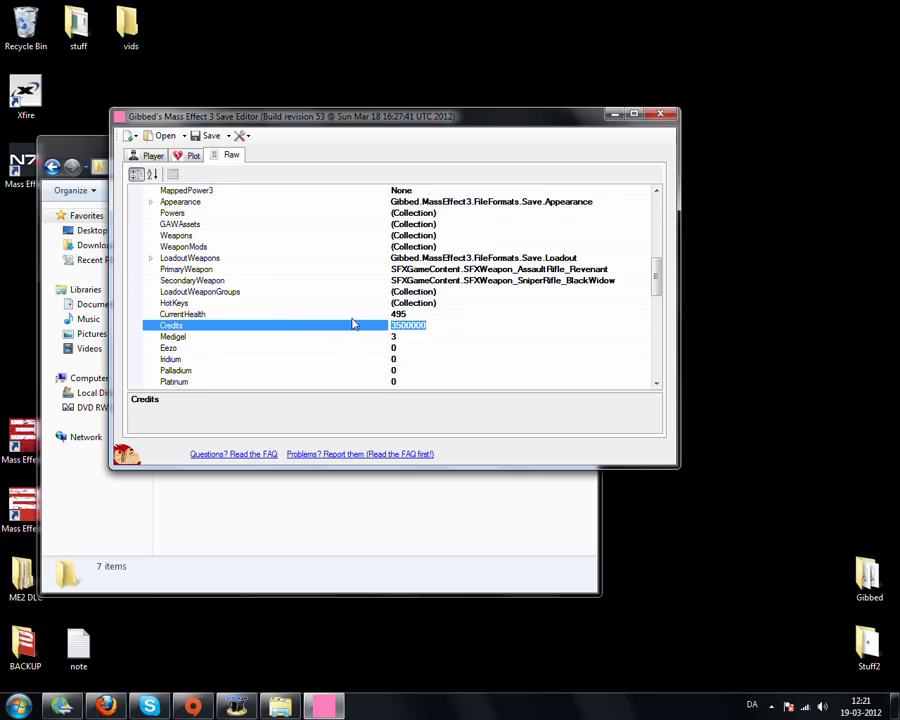
{"action": "left_click", "coordinate": [279, 351]}
{"action": "left_click", "coordinate": [173, 338]}
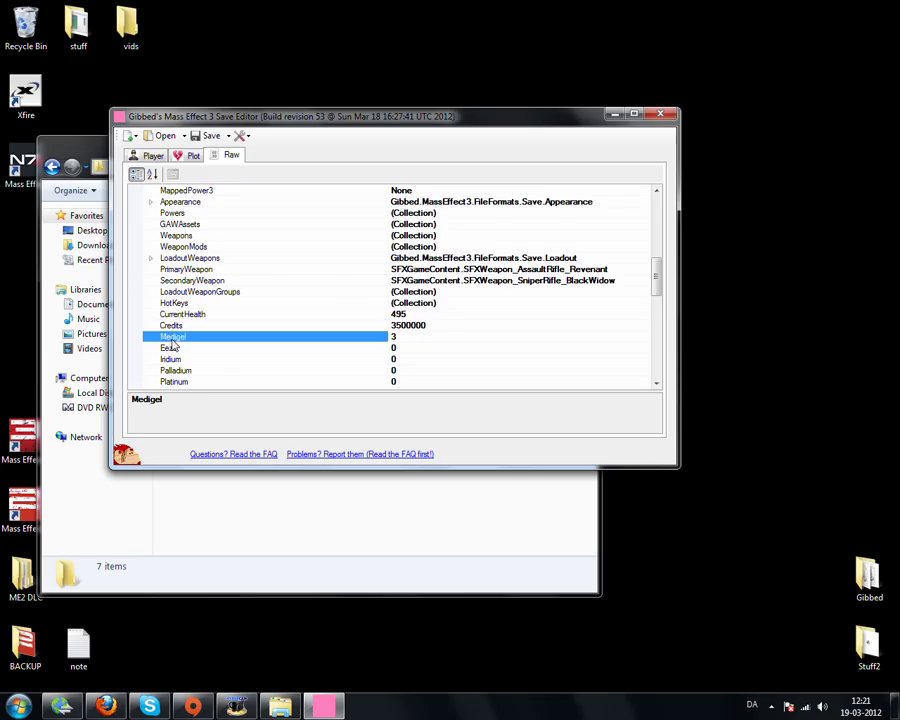
Look through the other raw entries, including the location's position and the player's weapons, GAWAssets, powers and appearance
{"action": "scroll", "coordinate": [181, 369], "scroll_direction": "down", "scroll_amount": 2}
{"action": "scroll", "coordinate": [181, 369], "scroll_direction": "down", "scroll_amount": 5}
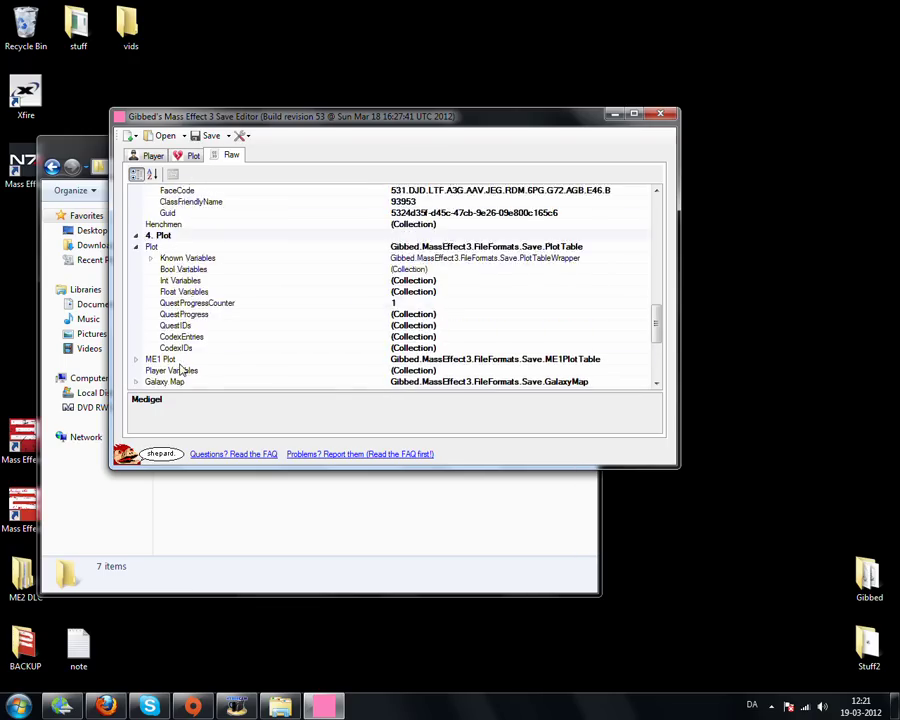
{"action": "scroll", "coordinate": [181, 369], "scroll_direction": "up", "scroll_amount": 3}
{"action": "scroll", "coordinate": [183, 370], "scroll_direction": "up", "scroll_amount": 8}
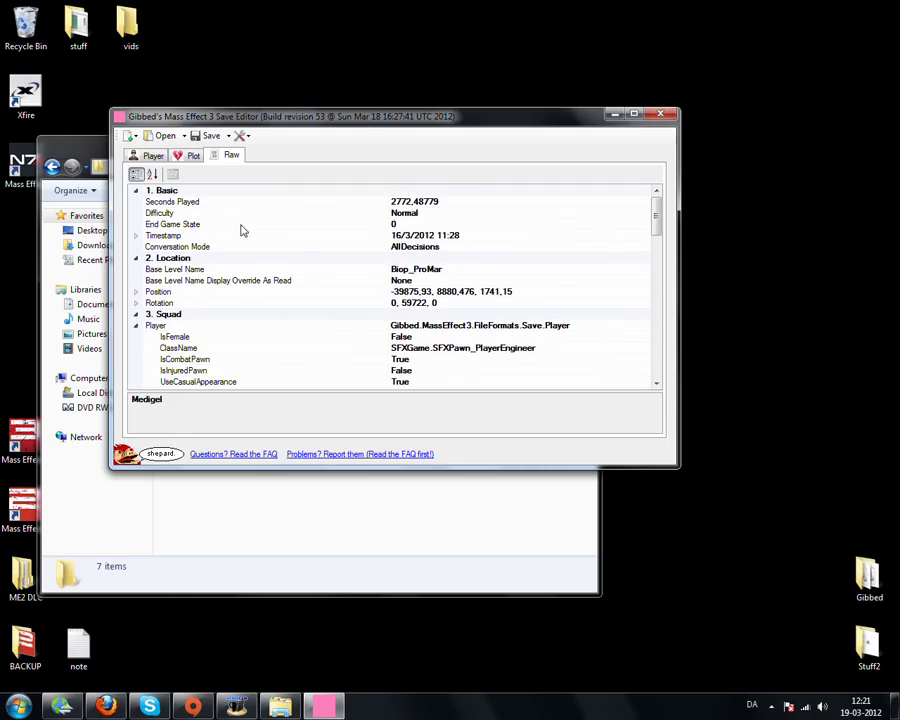
{"action": "left_click", "coordinate": [170, 292]}
{"action": "scroll", "coordinate": [219, 291], "scroll_direction": "down", "scroll_amount": 5}
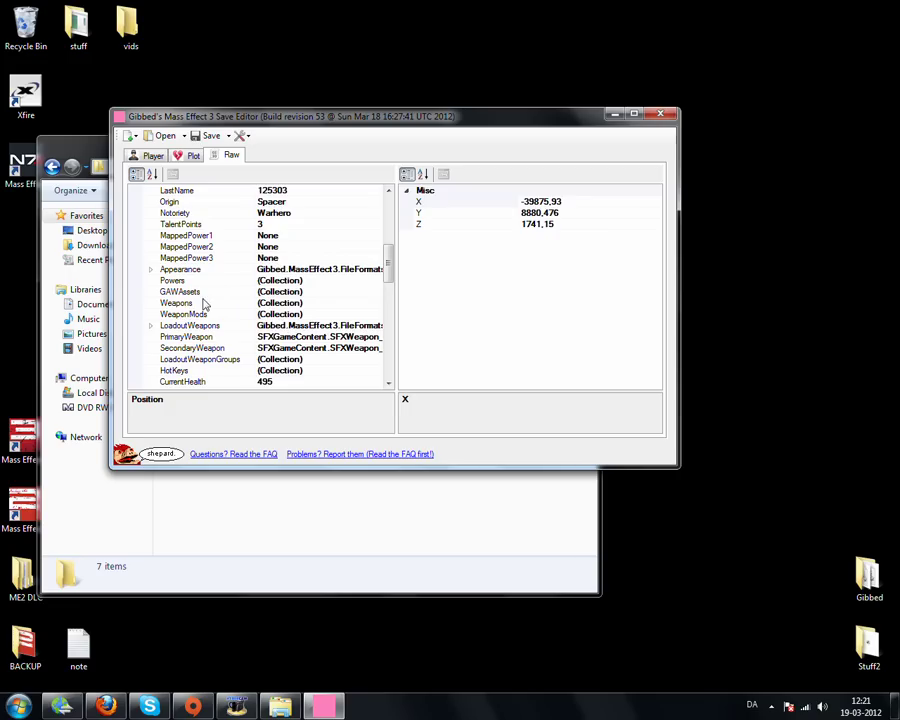
{"action": "left_click", "coordinate": [210, 303]}
{"action": "left_click", "coordinate": [255, 292]}
{"action": "left_click", "coordinate": [261, 303]}
{"action": "left_click", "coordinate": [263, 293]}
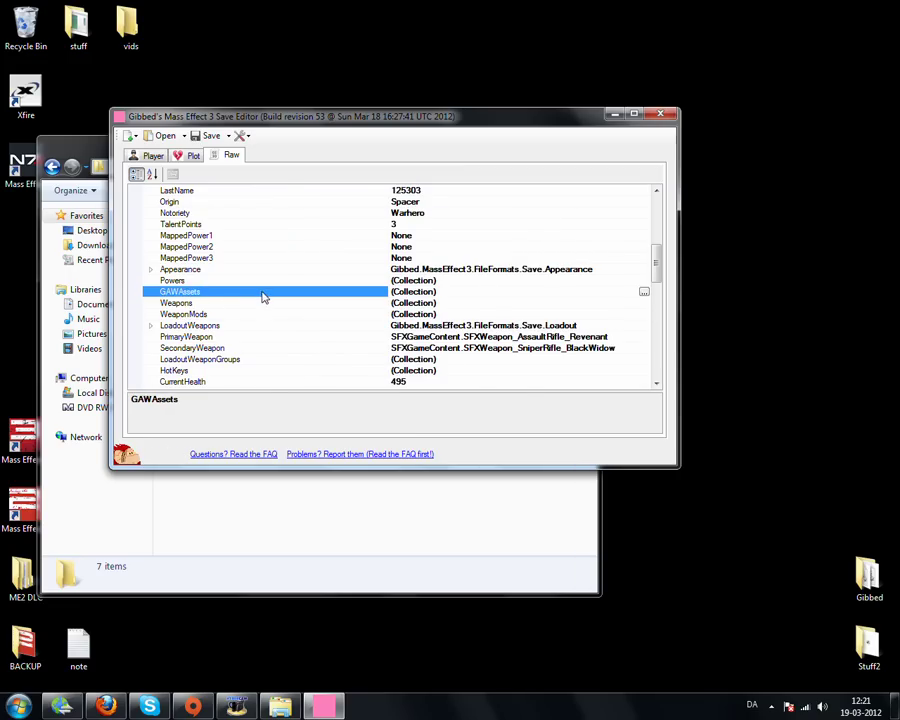
{"action": "left_click", "coordinate": [260, 280]}
{"action": "left_click", "coordinate": [244, 269]}
{"action": "scroll", "coordinate": [226, 300], "scroll_direction": "up", "scroll_amount": 5}
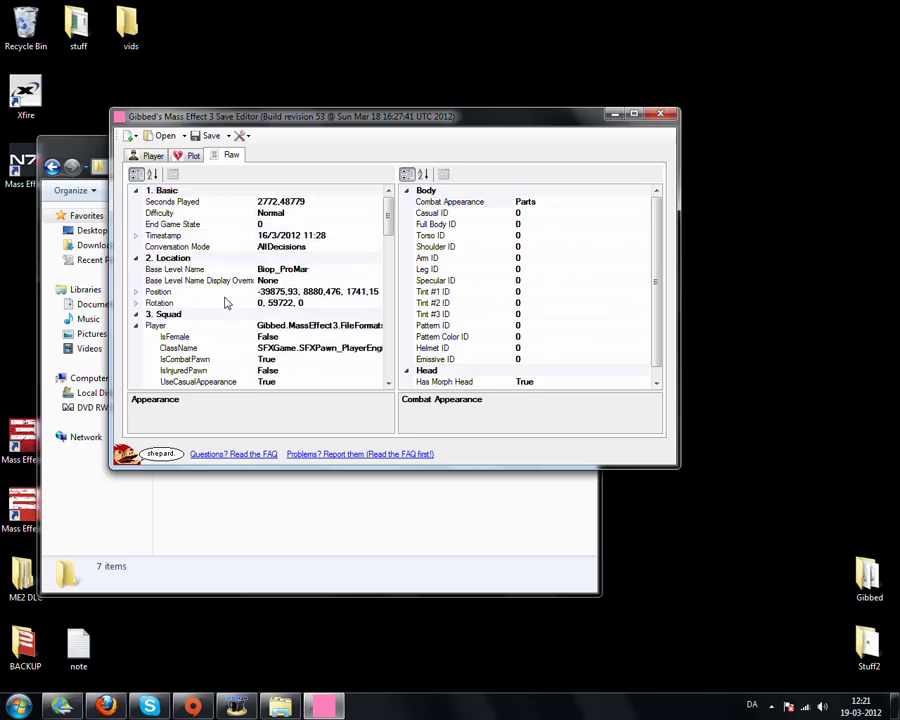
{"action": "scroll", "coordinate": [226, 303], "scroll_direction": "down", "scroll_amount": 1}
{"action": "left_click", "coordinate": [211, 136]}
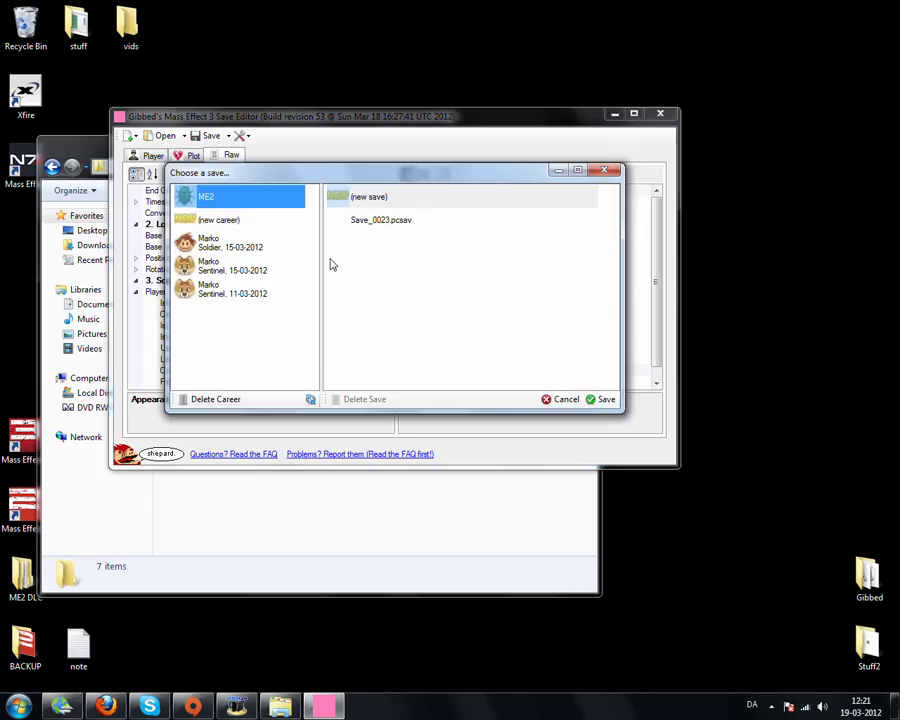
{"action": "left_click", "coordinate": [376, 224]}
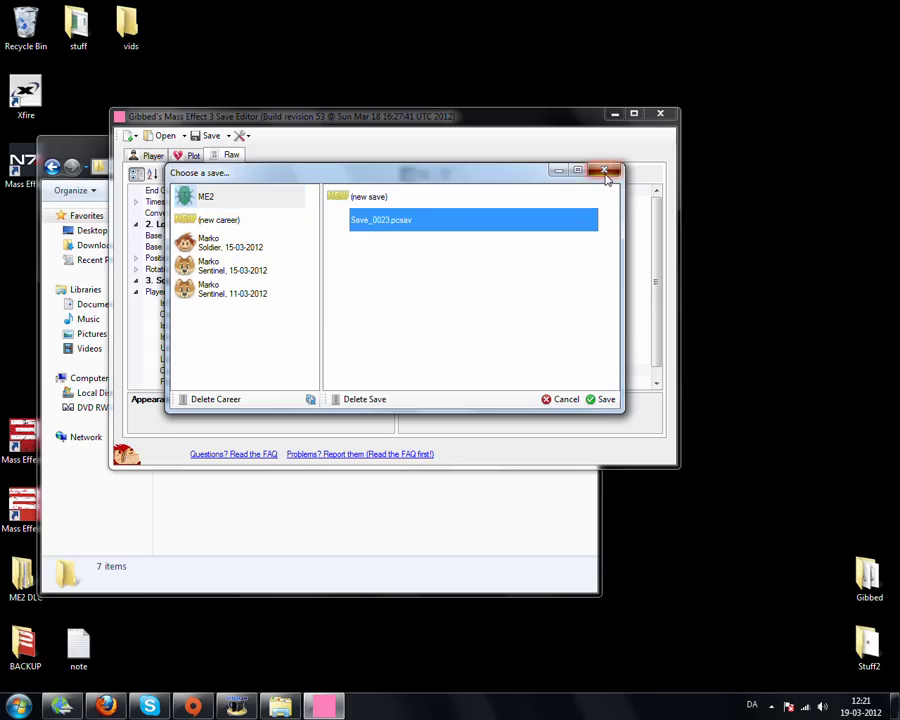
{"action": "left_click", "coordinate": [604, 171]}
Try to open an appearance preset file from the presets folder in the player's appearance settings
{"action": "left_click", "coordinate": [150, 158]}
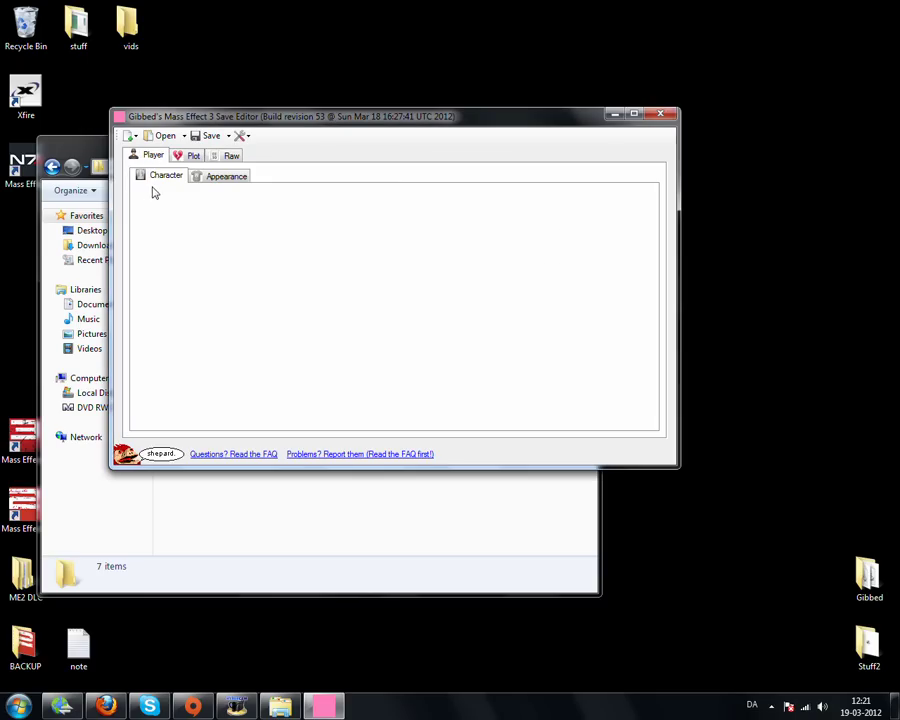
{"action": "left_click", "coordinate": [219, 176]}
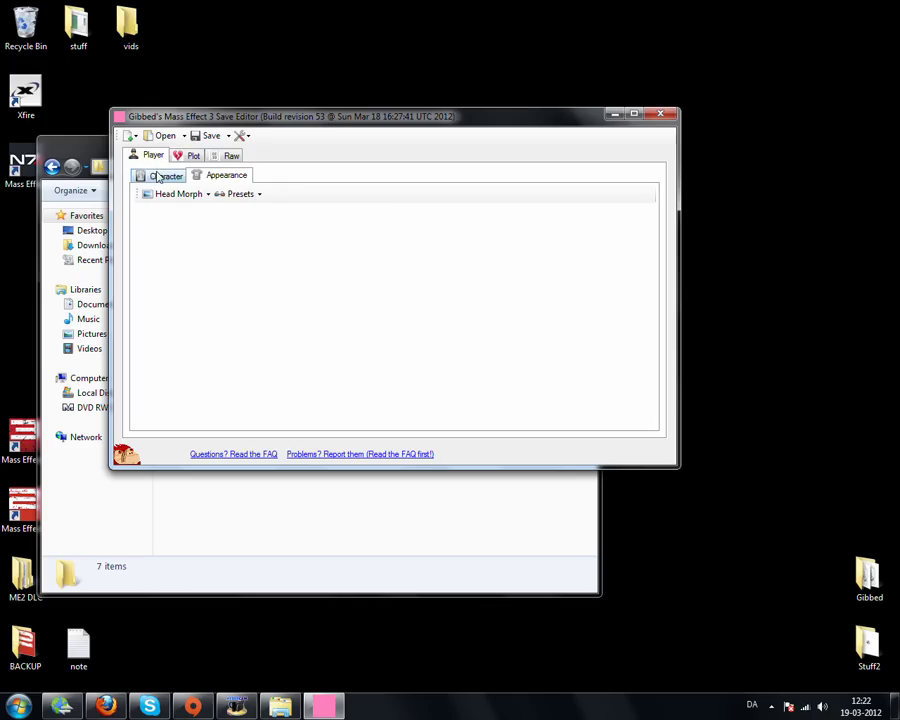
{"action": "left_click", "coordinate": [250, 196]}
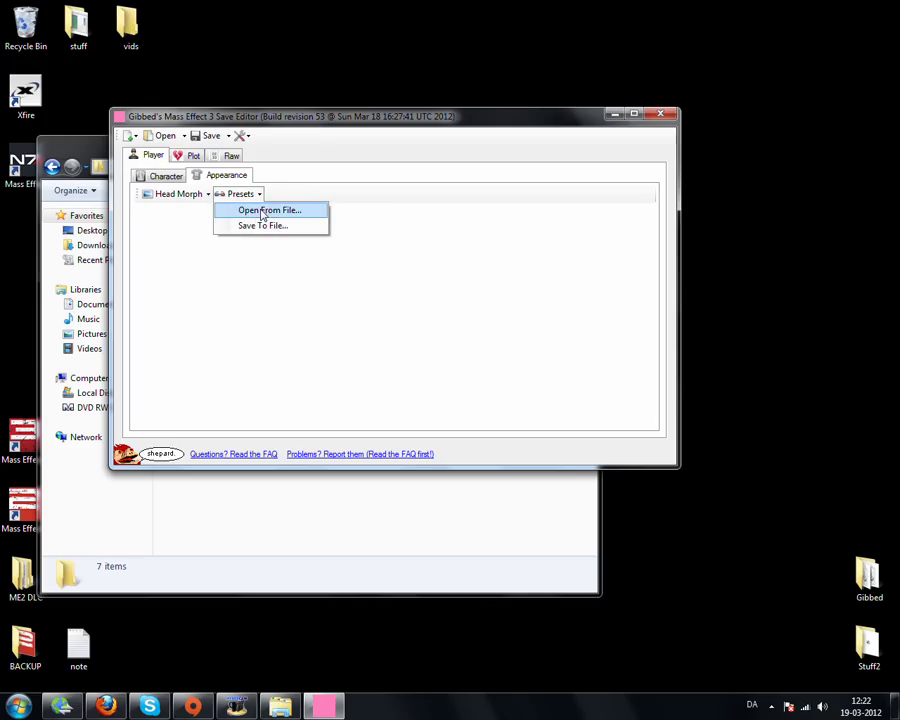
{"action": "left_click", "coordinate": [263, 211]}
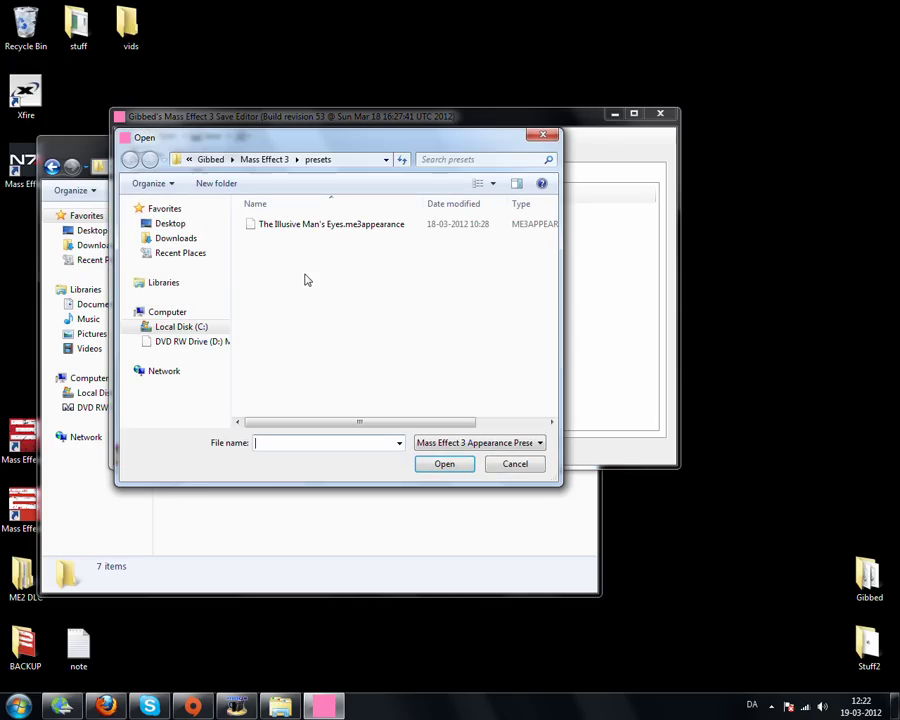
{"action": "left_click", "coordinate": [445, 470]}
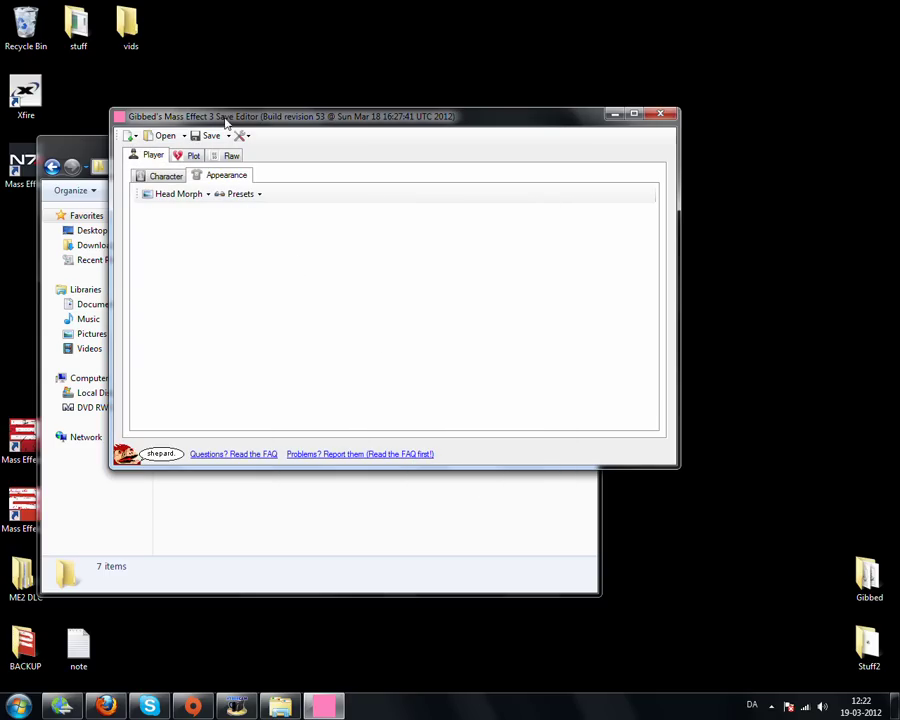
Look over the save editor's files in the Mass Effect 3 folder and minimize the folder window
{"action": "left_click", "coordinate": [106, 169]}
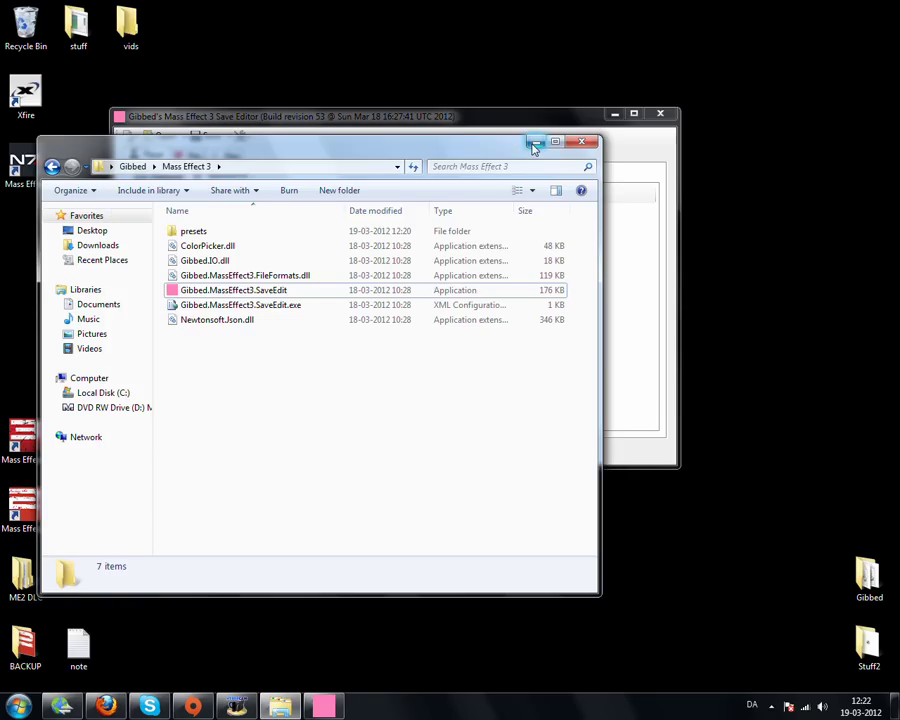
{"action": "left_click_drag", "start_coordinate": [233, 290], "coordinate": [224, 262]}
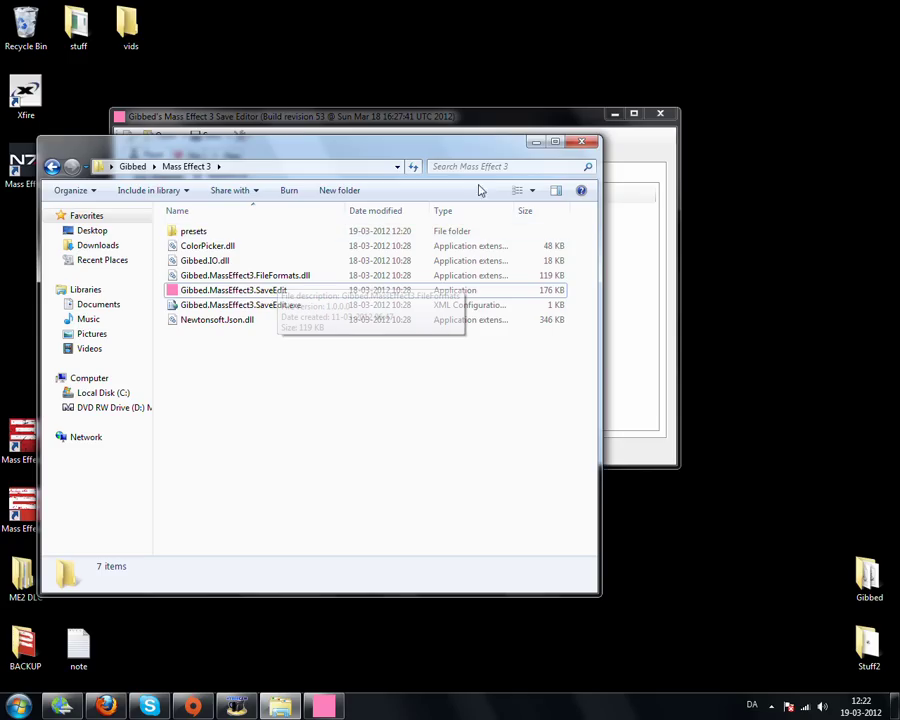
{"action": "left_click", "coordinate": [536, 143]}
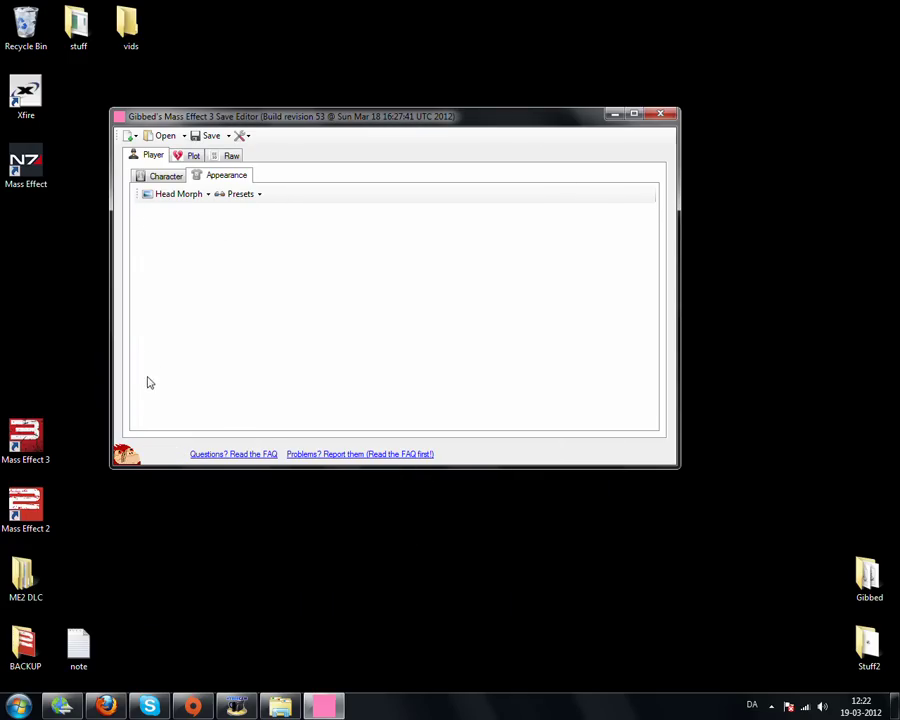
Look through the Character and Plot views and examine the raw data from Difficulty and End Game State down to the Uncategorized entries
{"action": "left_click", "coordinate": [166, 177]}
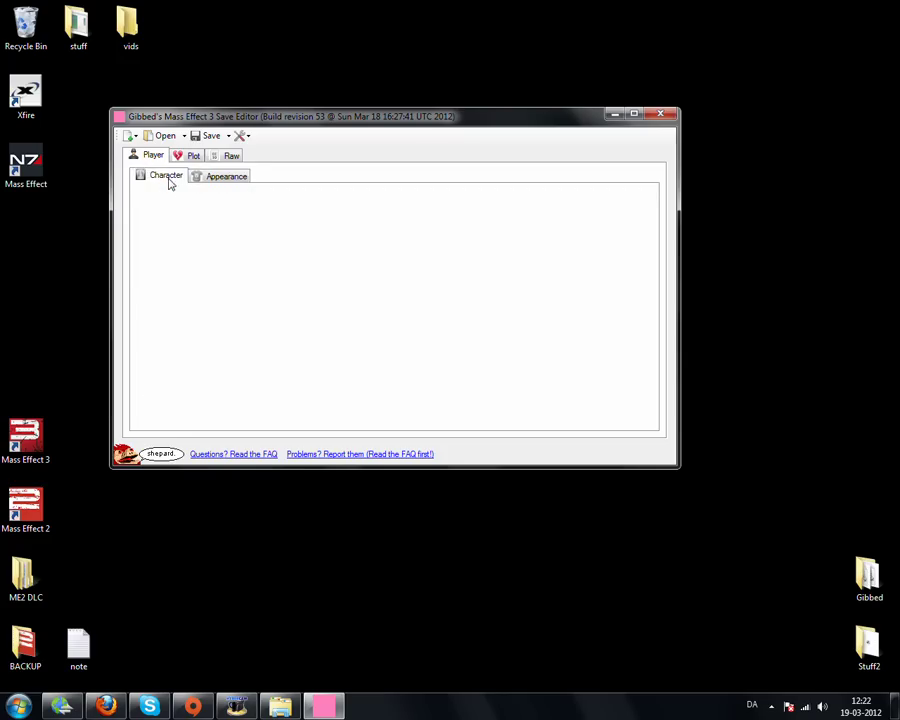
{"action": "left_click", "coordinate": [185, 158]}
{"action": "left_click", "coordinate": [218, 158]}
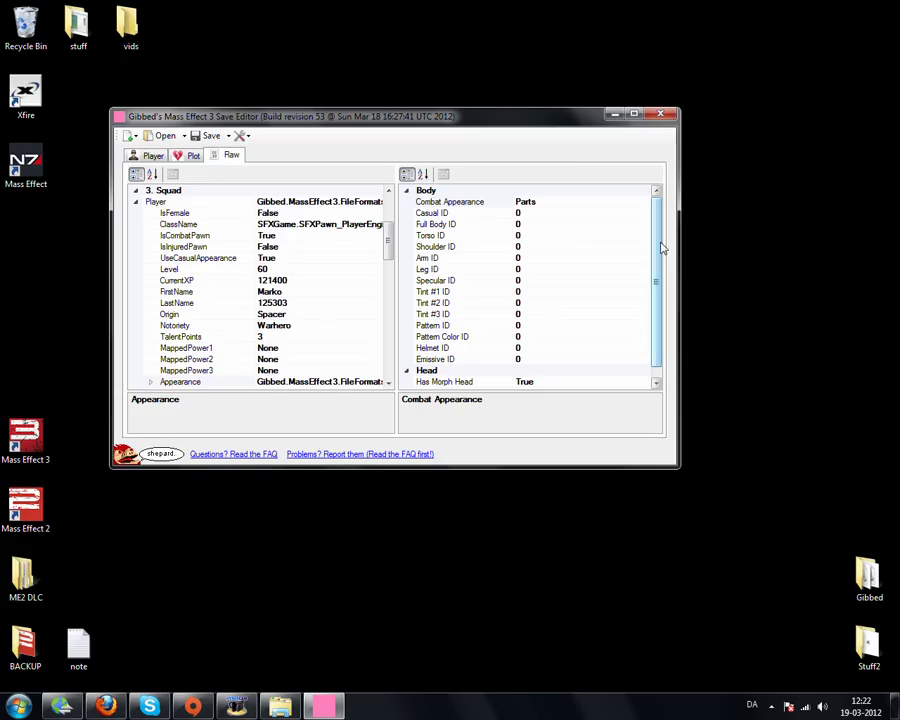
{"action": "left_click_drag", "start_coordinate": [390, 237], "coordinate": [402, 207]}
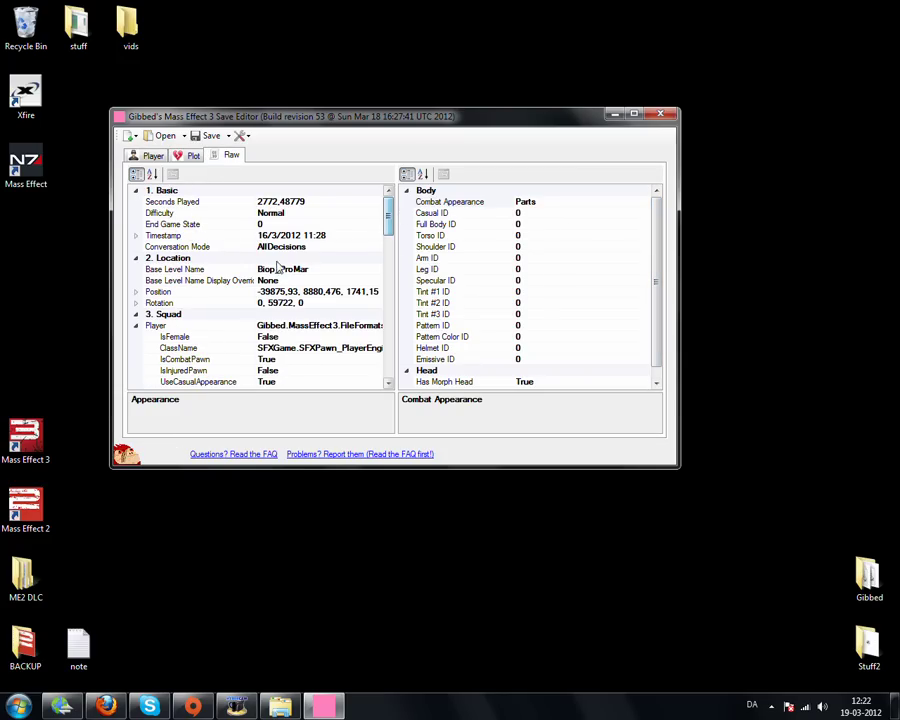
{"action": "left_click", "coordinate": [207, 213]}
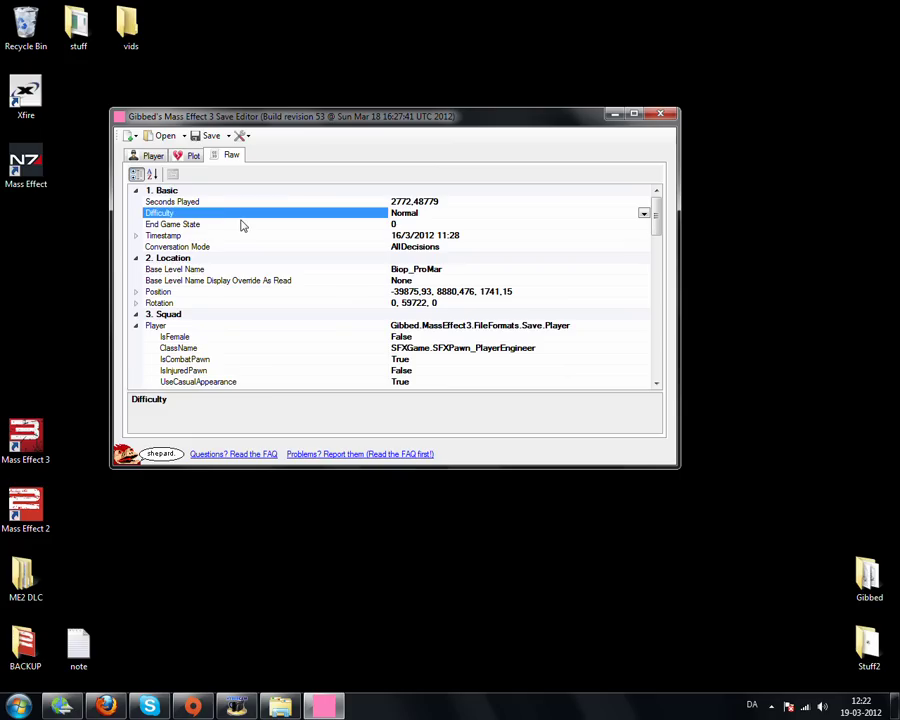
{"action": "left_click", "coordinate": [241, 225]}
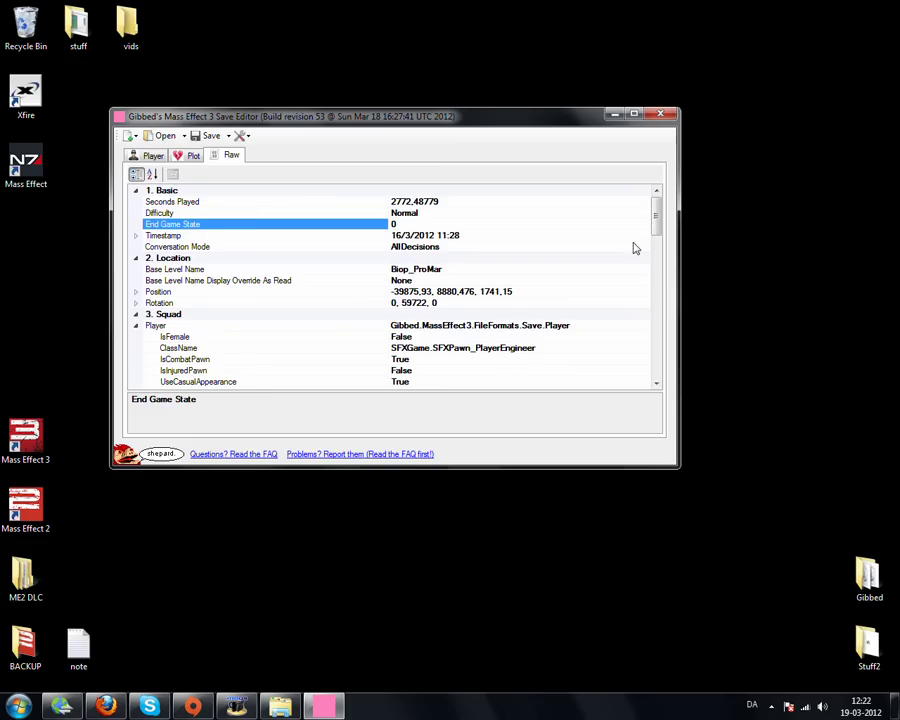
{"action": "left_click_drag", "start_coordinate": [656, 212], "coordinate": [649, 398]}
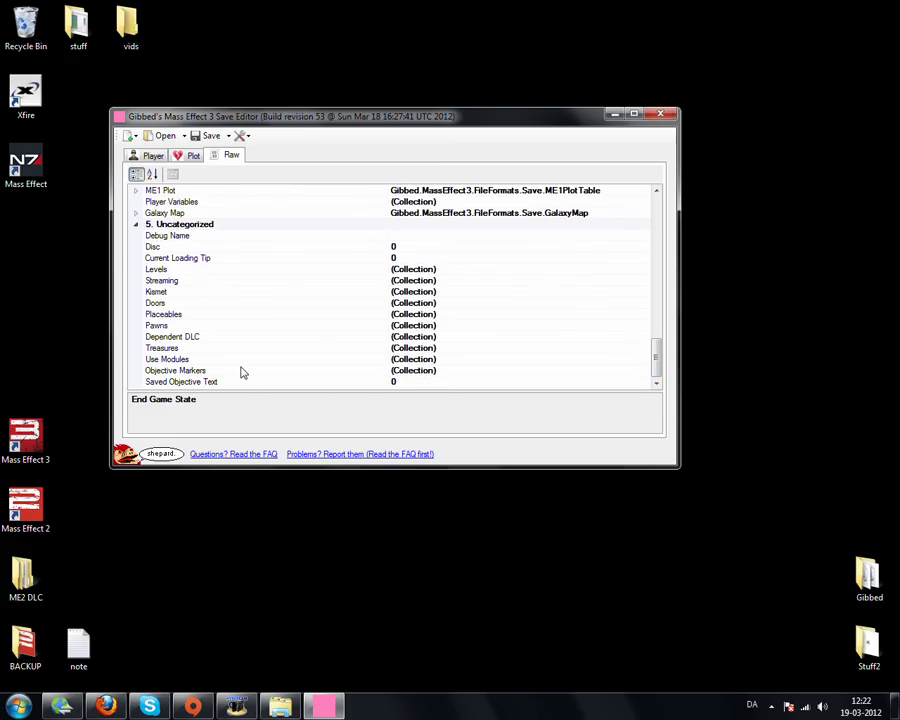
Save the opened game data as a new save in the ME2 career
{"action": "left_click", "coordinate": [210, 135]}
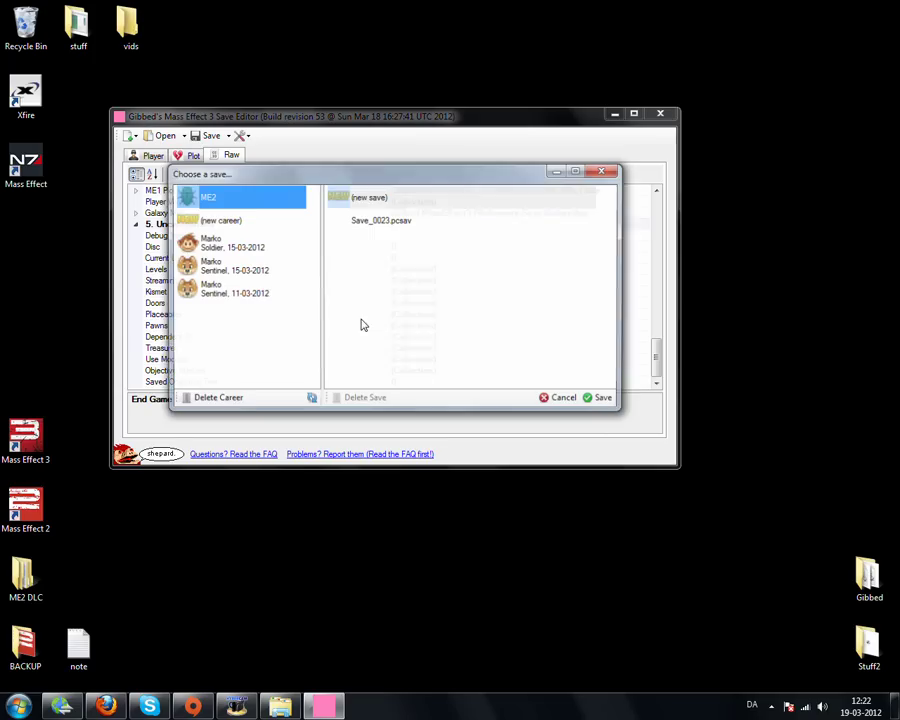
{"action": "left_click", "coordinate": [413, 216]}
{"action": "left_click", "coordinate": [369, 196]}
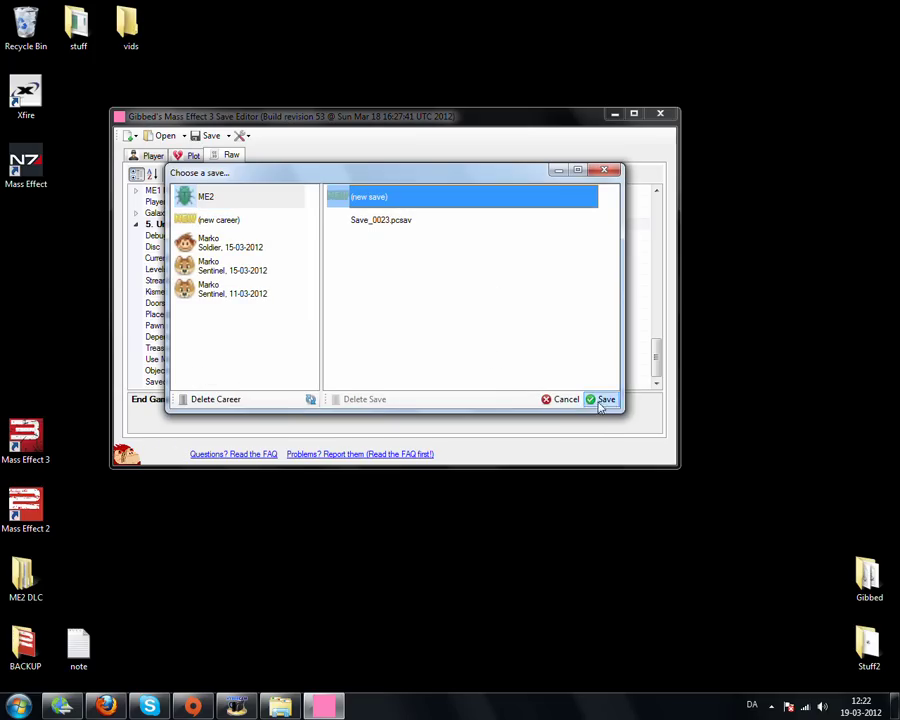
{"action": "left_click", "coordinate": [603, 399]}
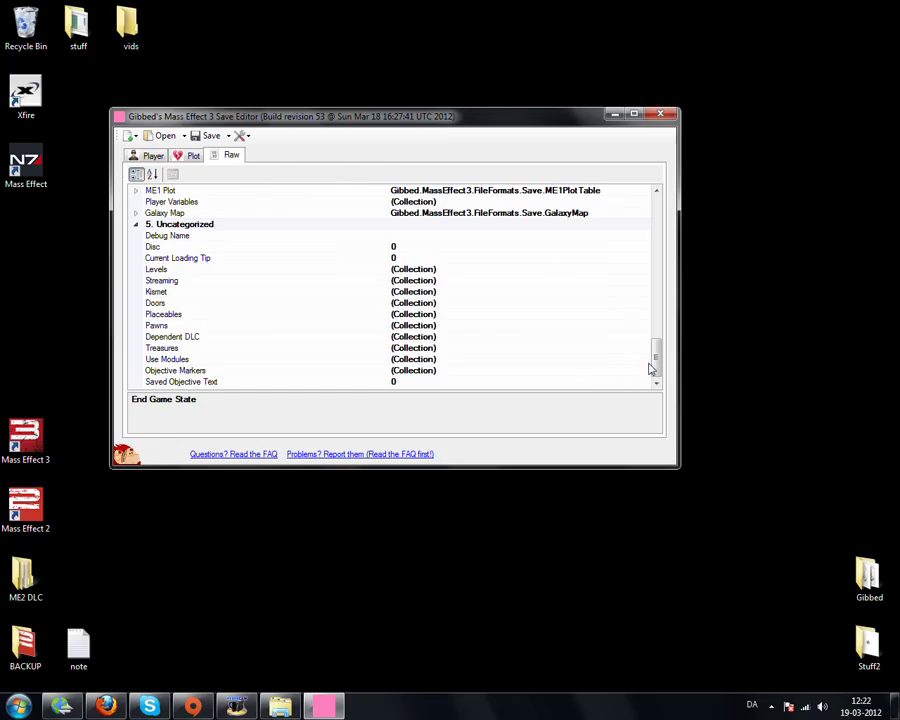
Check the Base Level Name entry under Location in the raw data and close the save editor
{"action": "left_click_drag", "start_coordinate": [656, 362], "coordinate": [658, 200]}
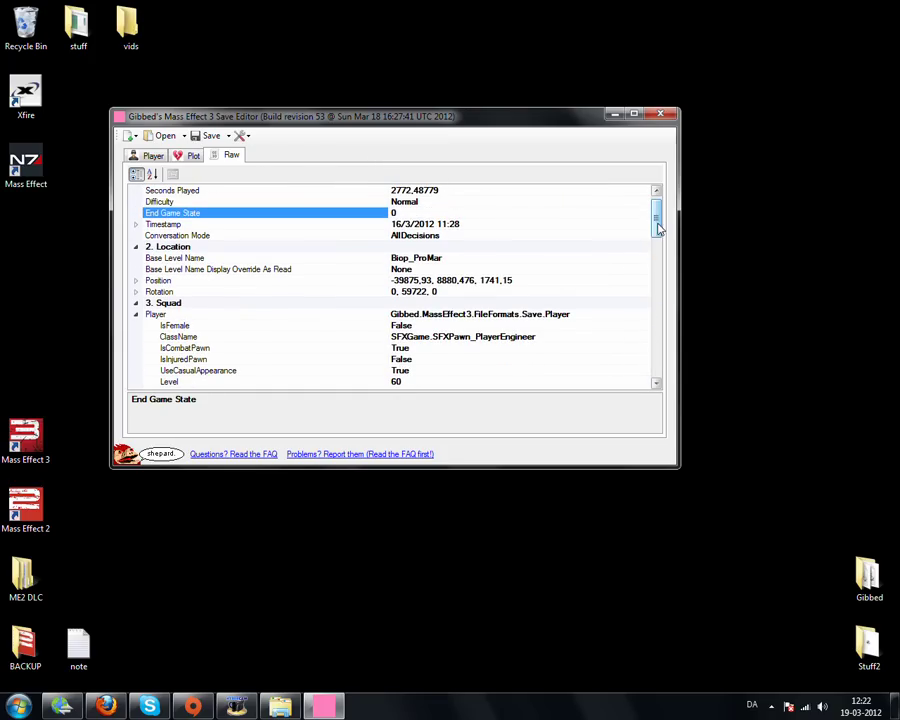
{"action": "left_click", "coordinate": [473, 258]}
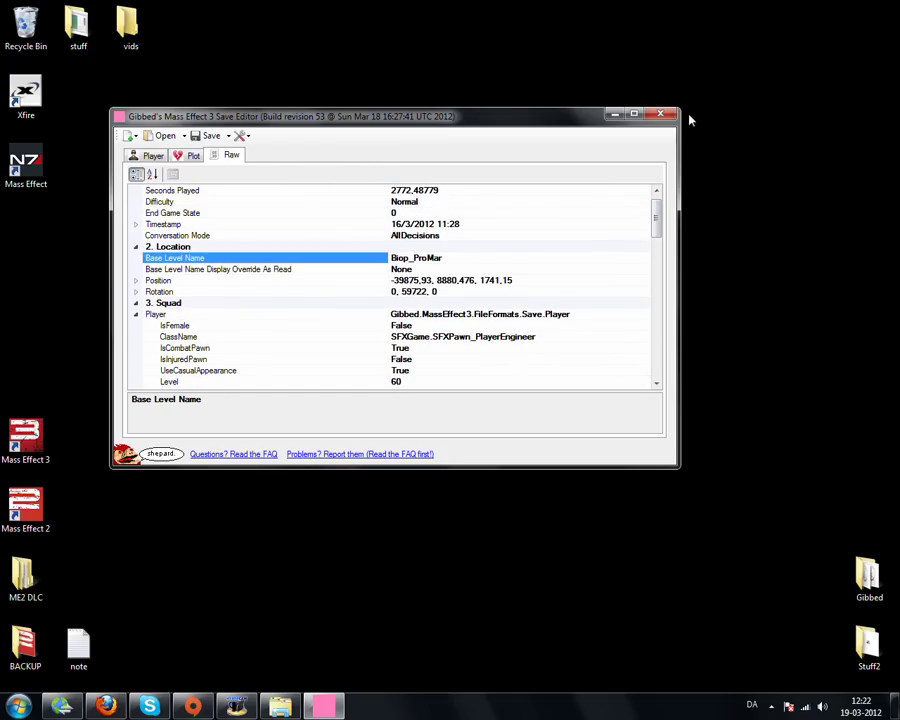
{"action": "left_click", "coordinate": [660, 114]}
{"action": "left_click", "coordinate": [236, 706]}
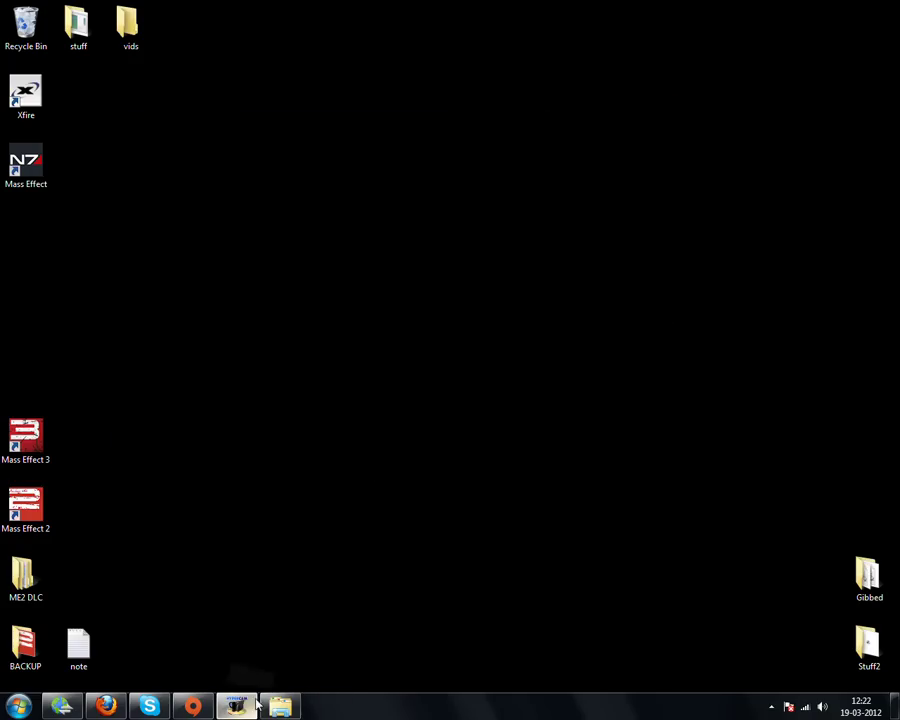